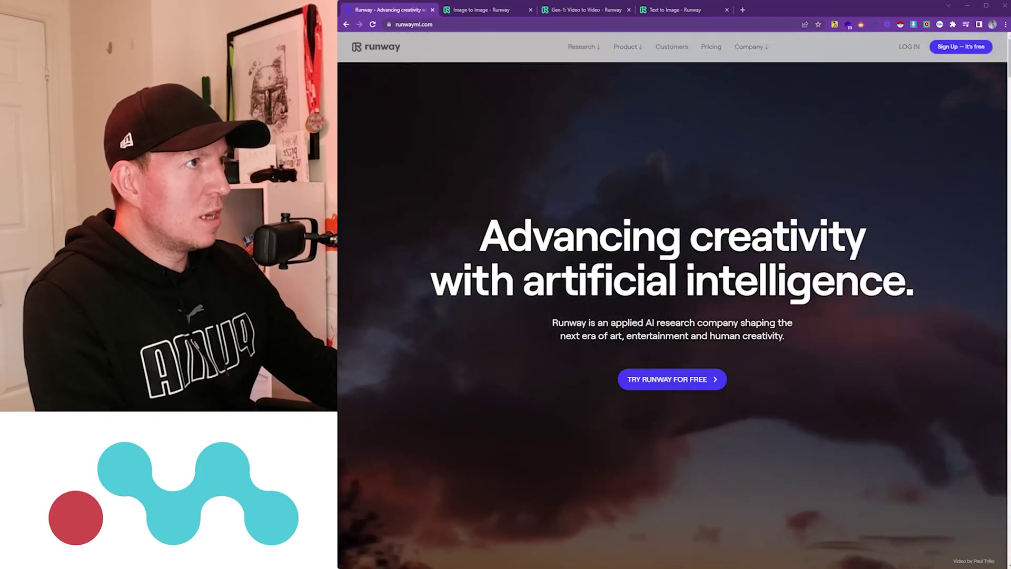
Upload the street photo of the blue car to the Image to Image tool and keep the SD resolution.
key(ctrl+Tab)
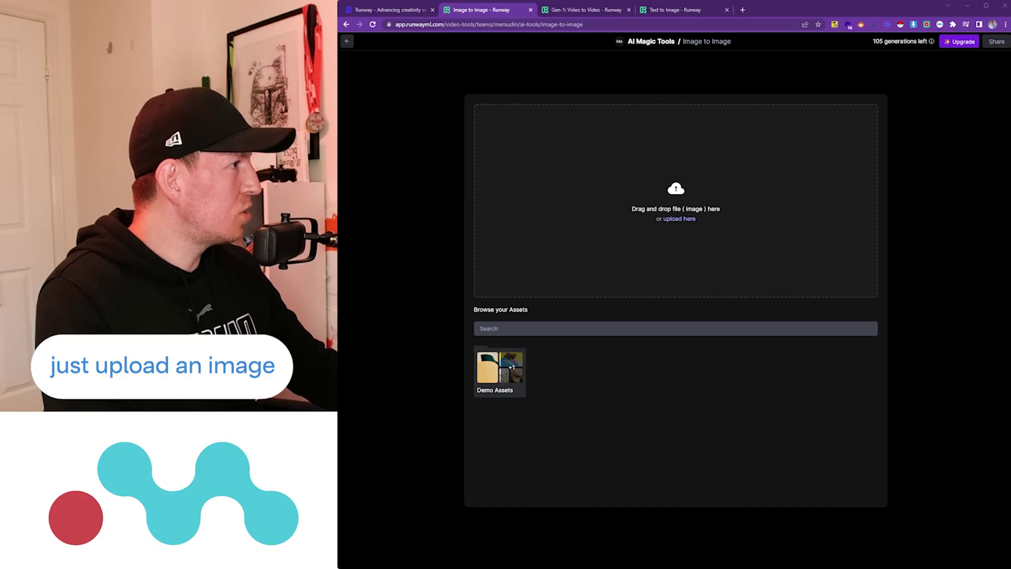
drag(665, 236, 665, 236)
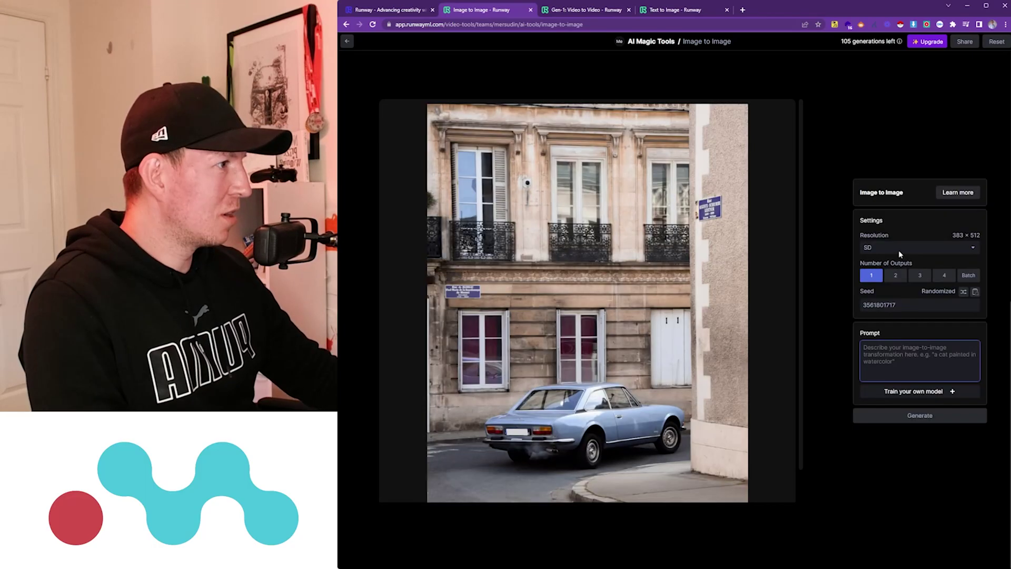
click(885, 249)
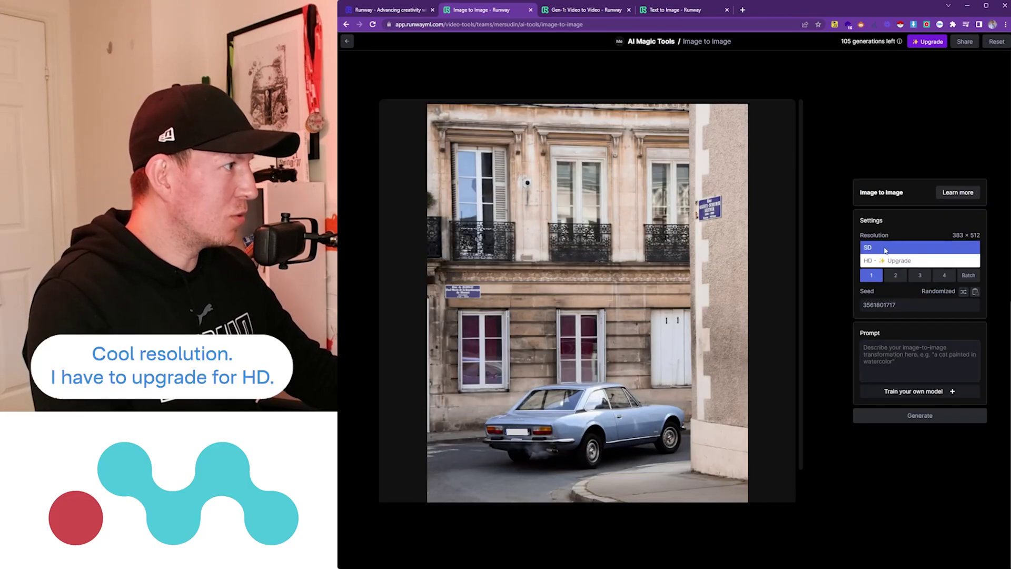
click(885, 249)
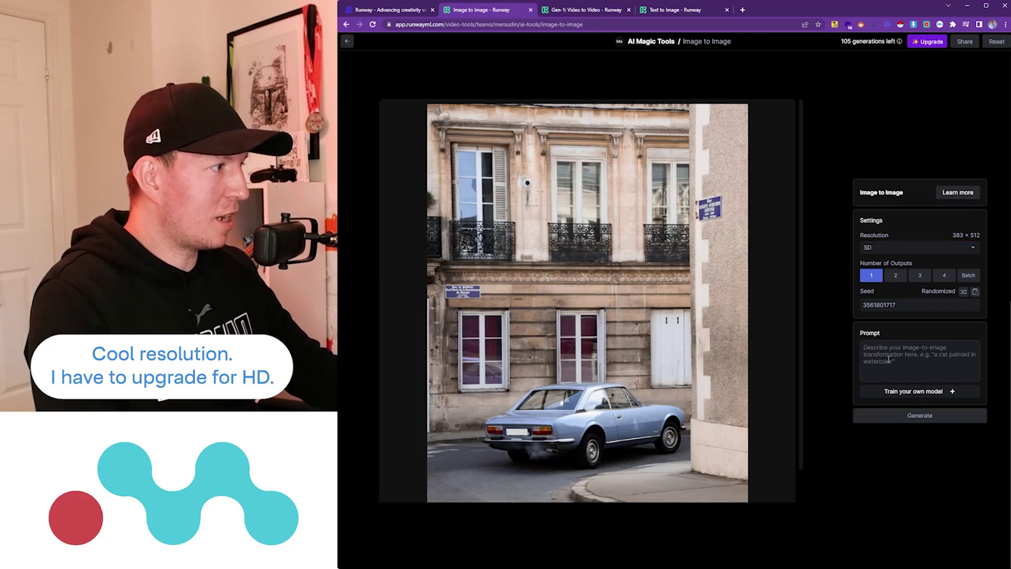
Generate an image variation of the car photo with the prompt "add a baboon to the top of the car".
click(893, 354)
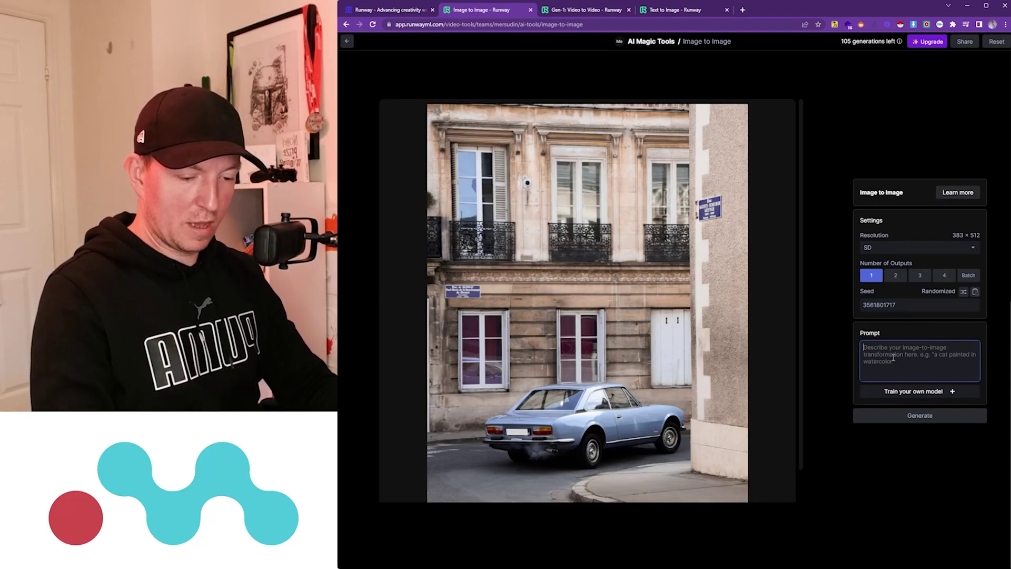
text(add a babo)
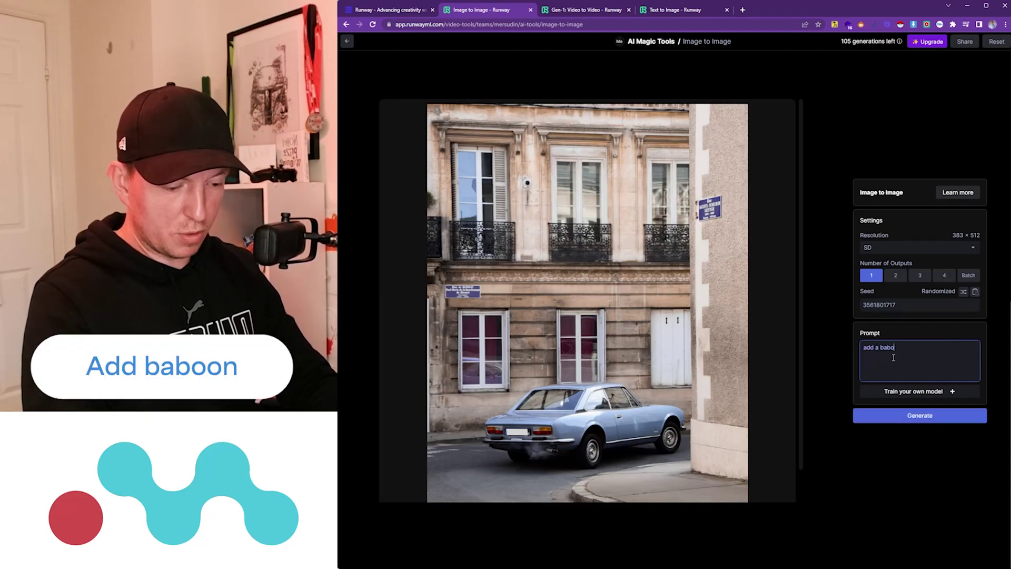
text(o)
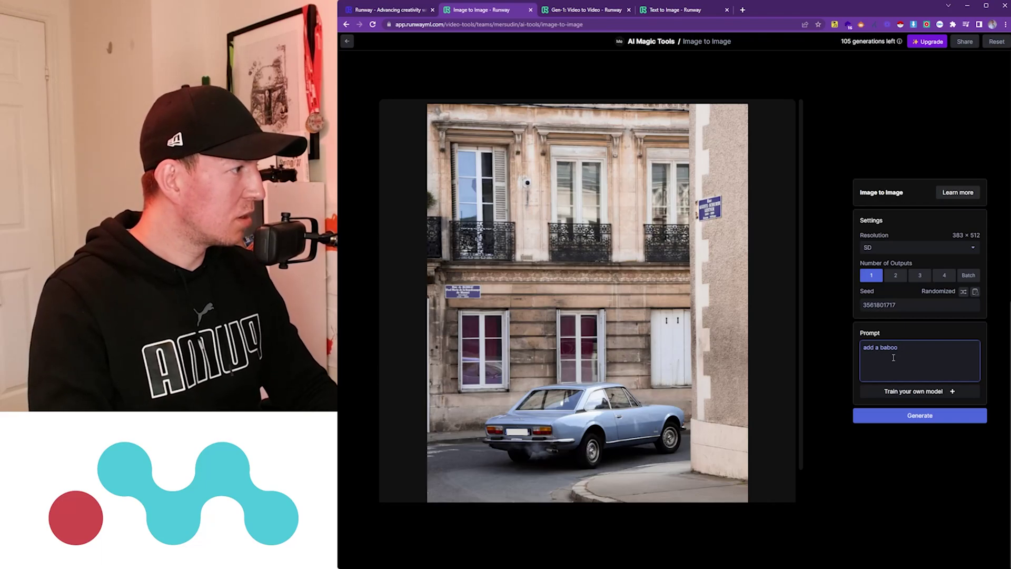
text(n to the top of the car)
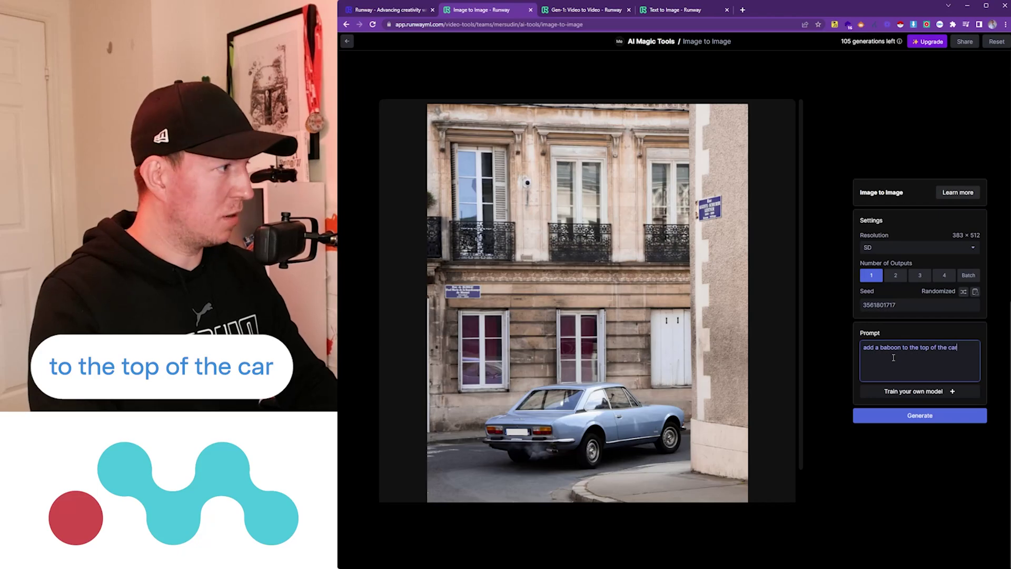
click(929, 415)
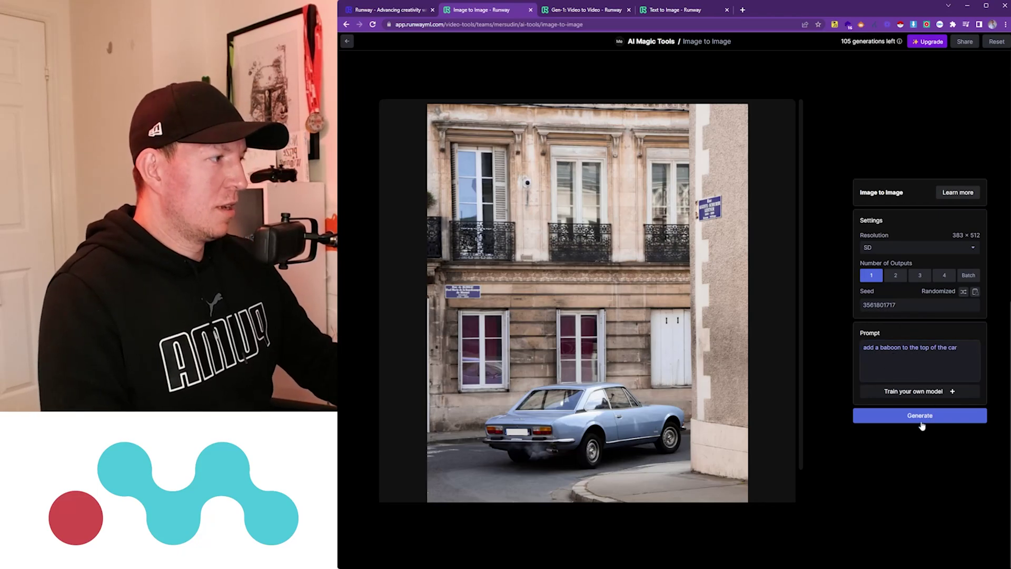
click(921, 419)
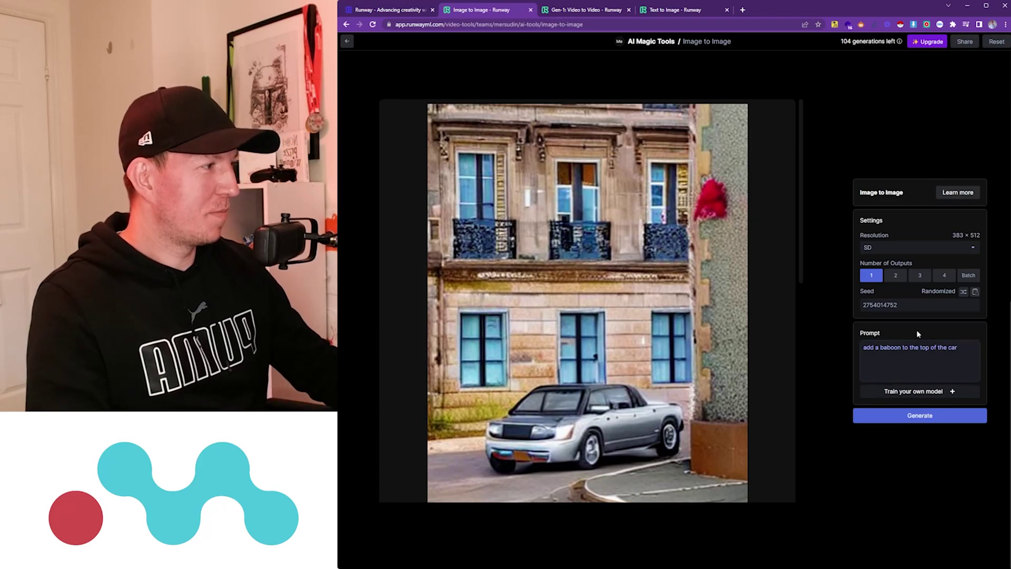
Replace the prompt with "add snow" and generate another variation of the car photo.
click(892, 346)
key(ctrl+a)
text(ad)
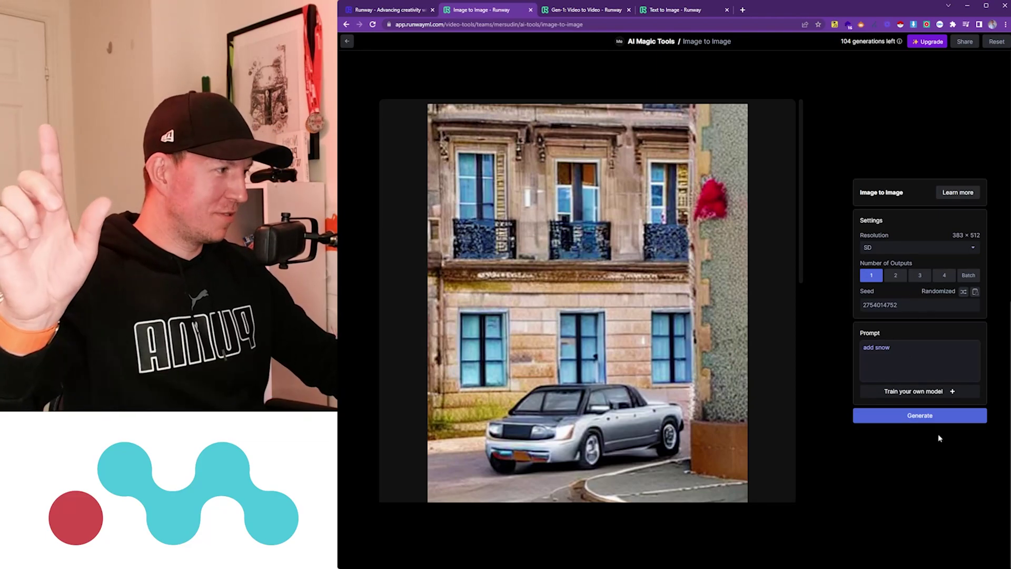
click(929, 421)
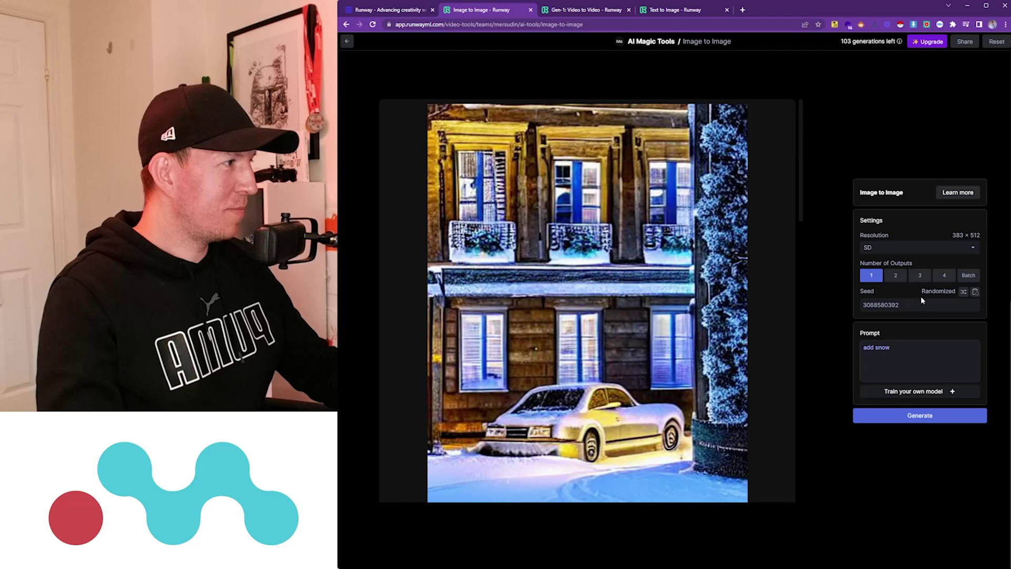
Set the number of outputs to 2, extend the prompt to "add snow and a christmas tree", and generate.
click(895, 274)
click(898, 355)
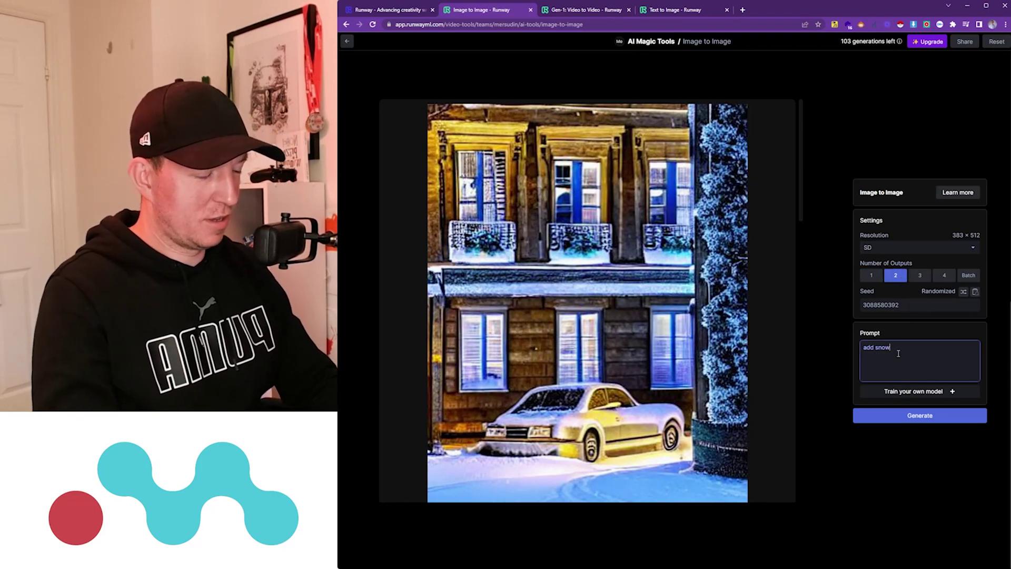
text(and a christmas tree)
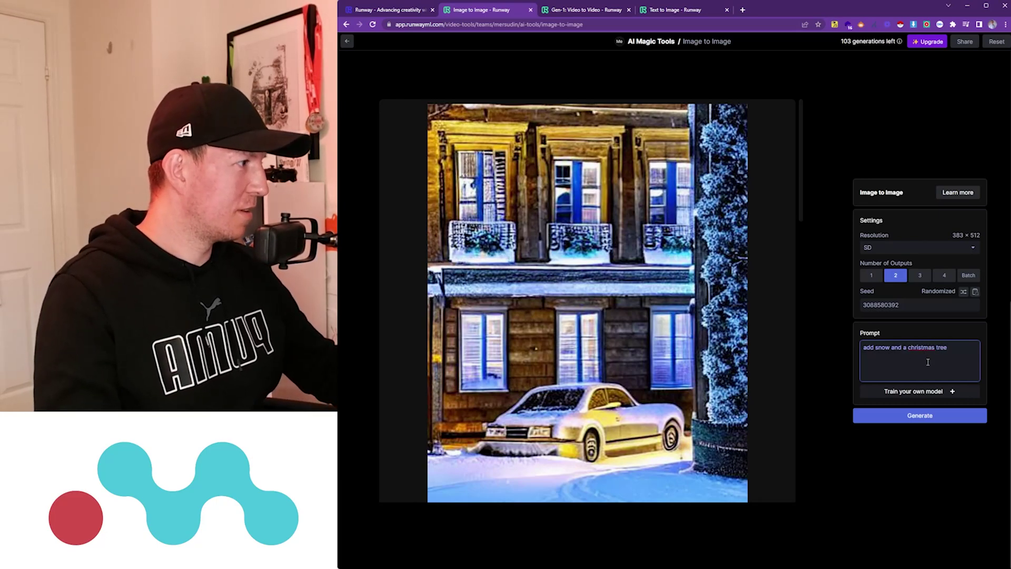
click(921, 414)
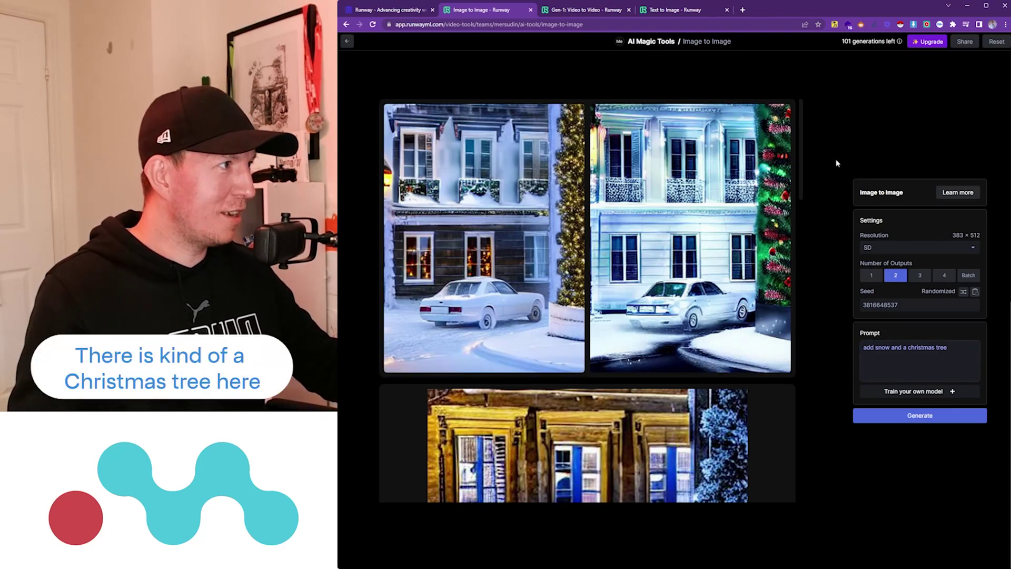
Replace the Image to Image prompt with "add rain" and generate the new variations.
drag(803, 166, 796, 334)
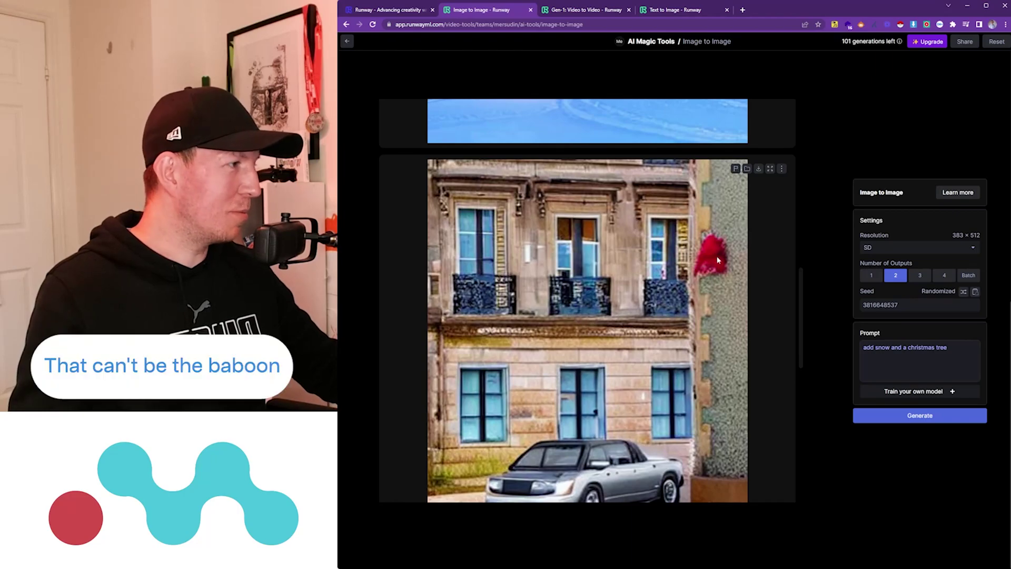
drag(802, 310, 825, 131)
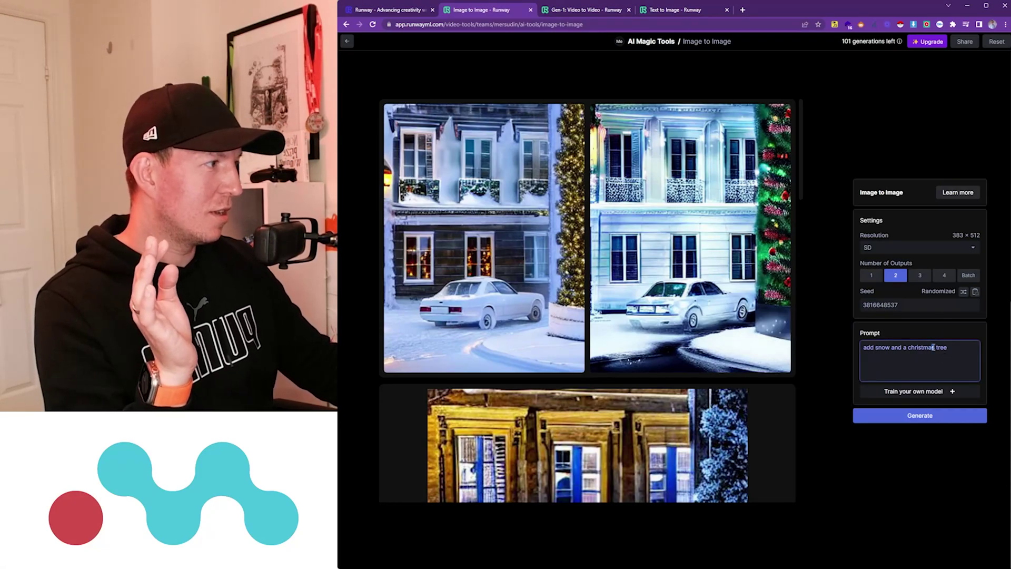
triple_click(934, 347)
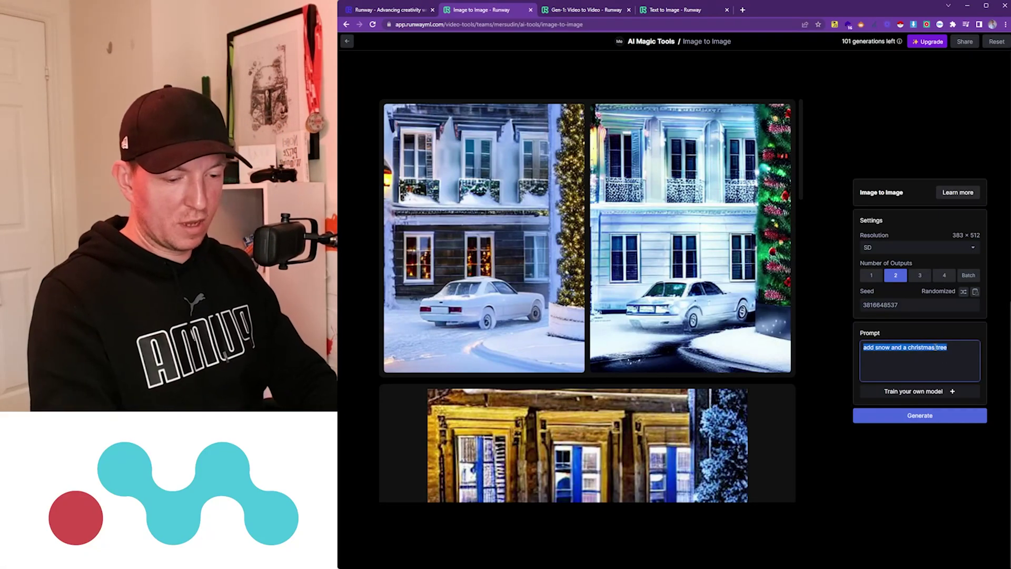
text(add )
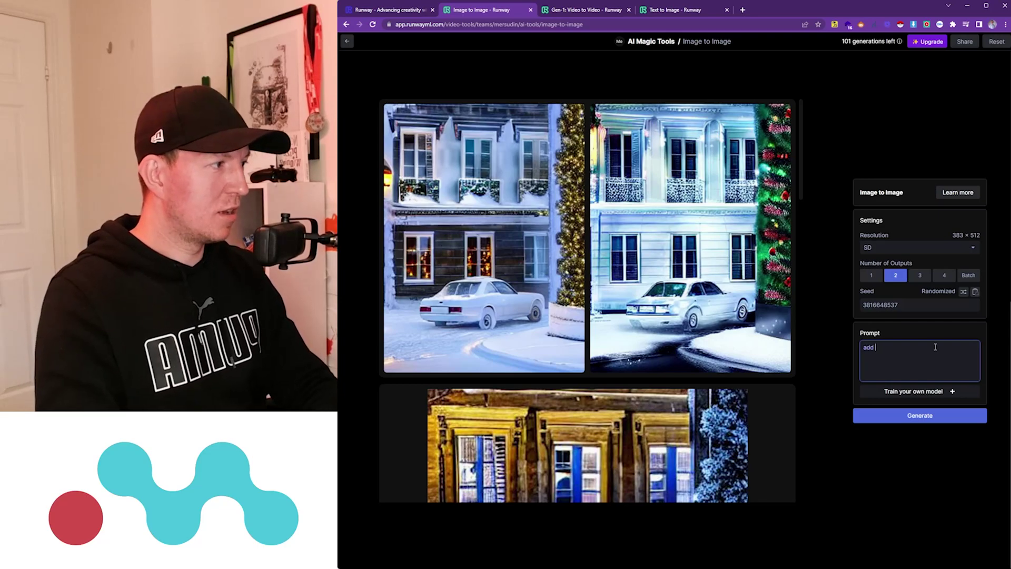
text(flames )
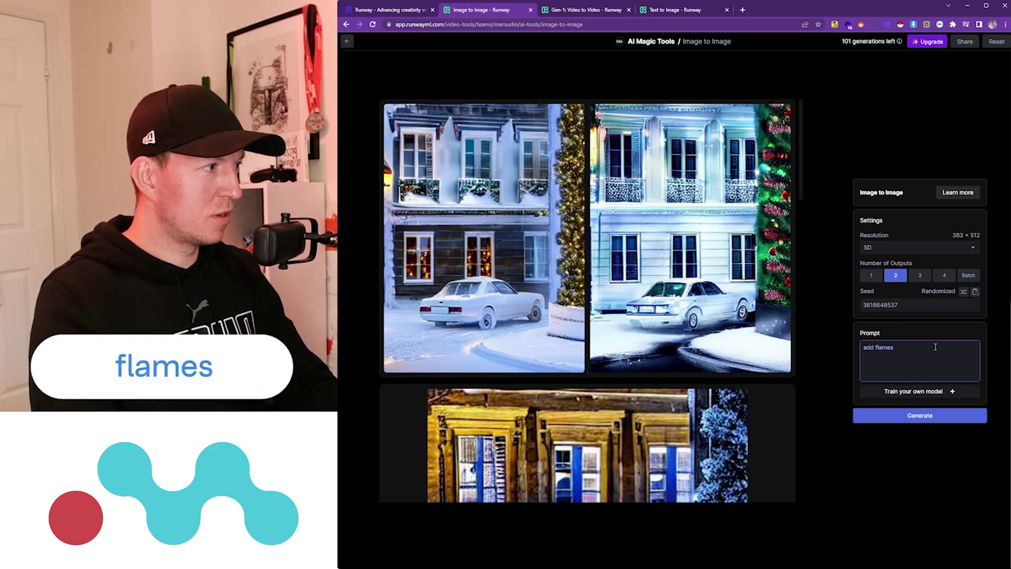
text(t)
key(BackSpace)
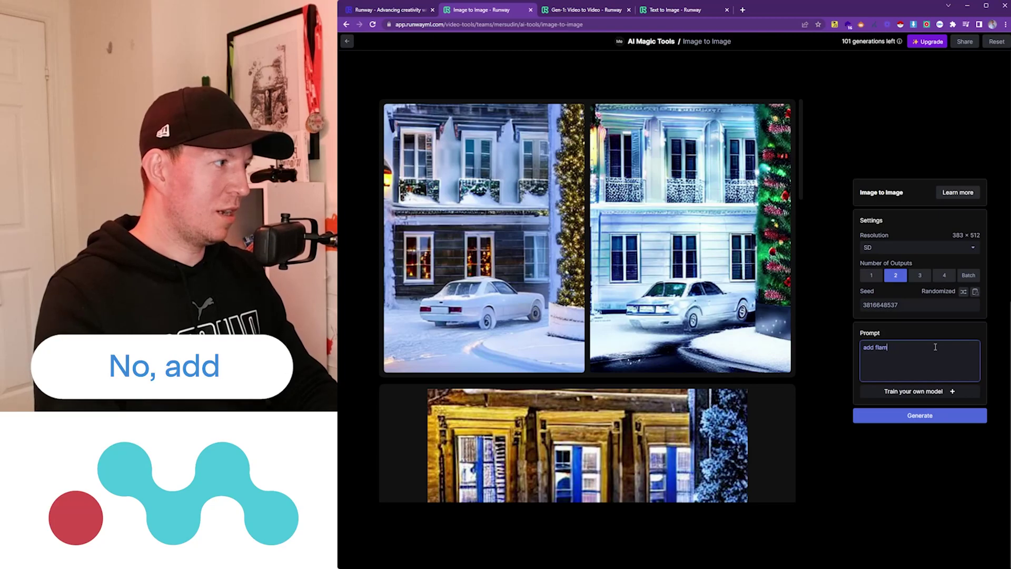
key(BackSpace)
key(BackSpace)
key(BackSpace)
text(rain)
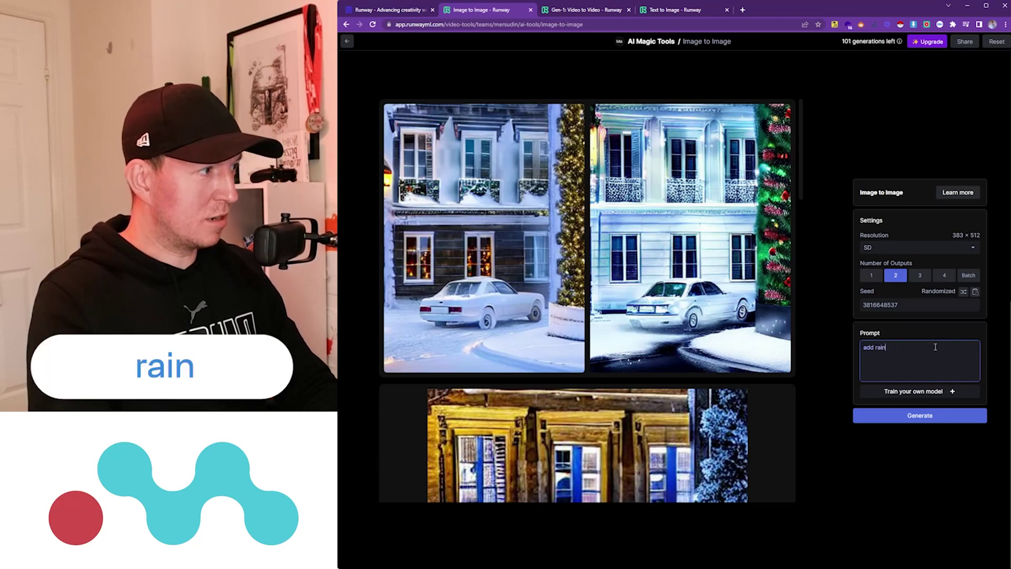
click(894, 422)
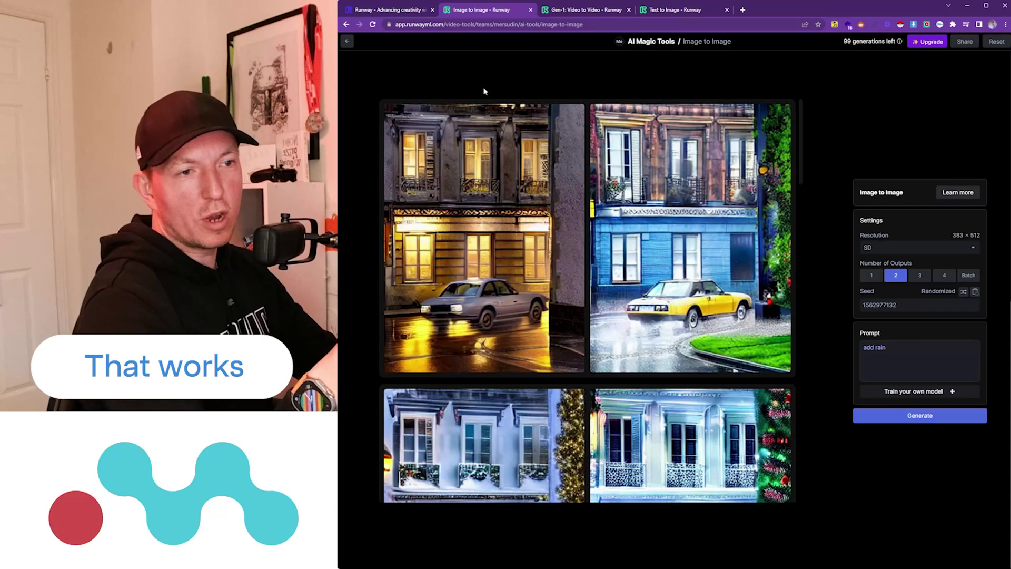
Switch to Gen-1 Video to Video and generate a video from the castle clip with the style prompt "add snow".
mouse_move(504, 118)
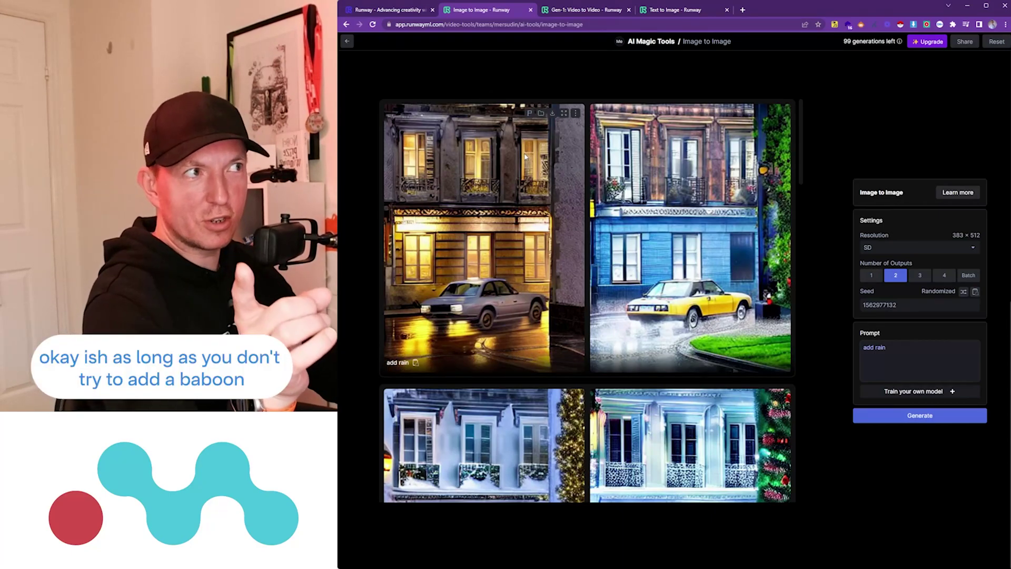
click(578, 11)
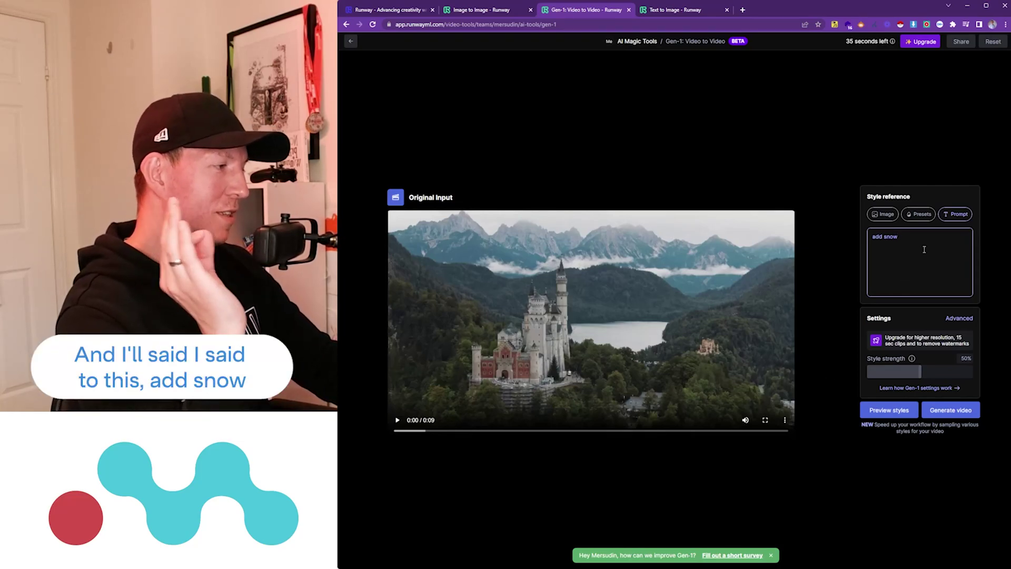
click(945, 416)
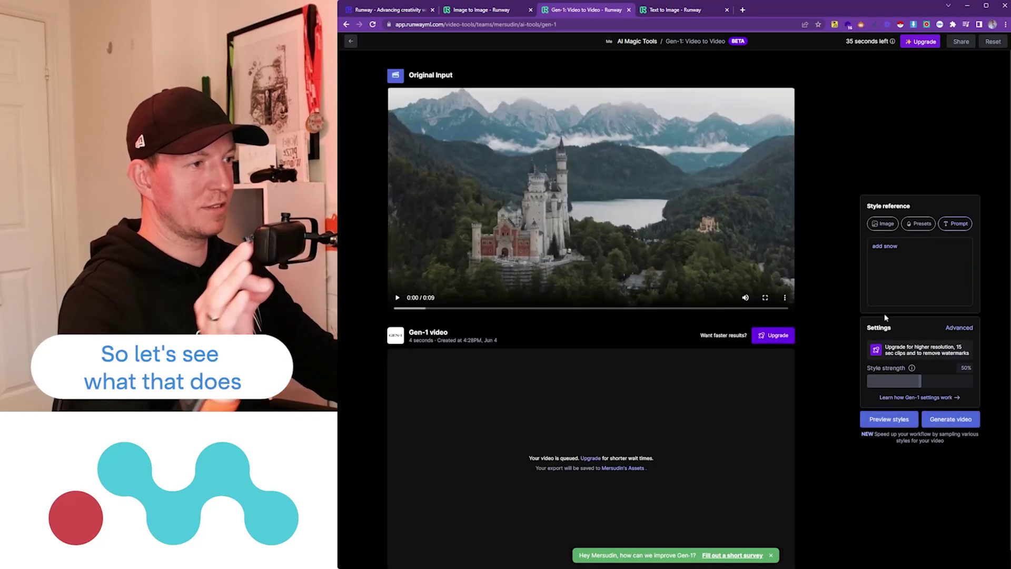
scroll(678, 401, down, 1)
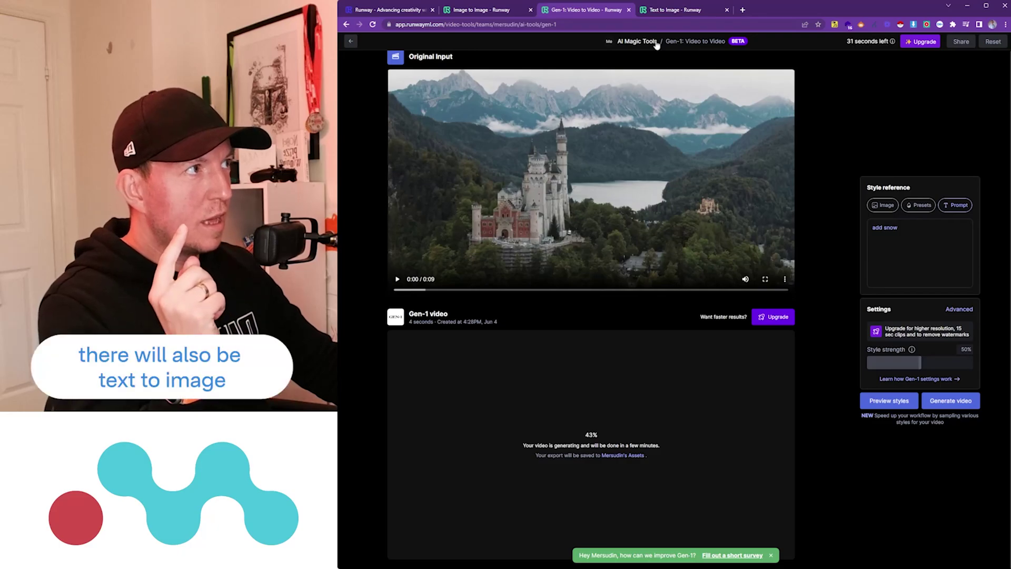
Switch to Text to Image and generate one image from the prompt "post apocalyptic disneyland".
click(660, 10)
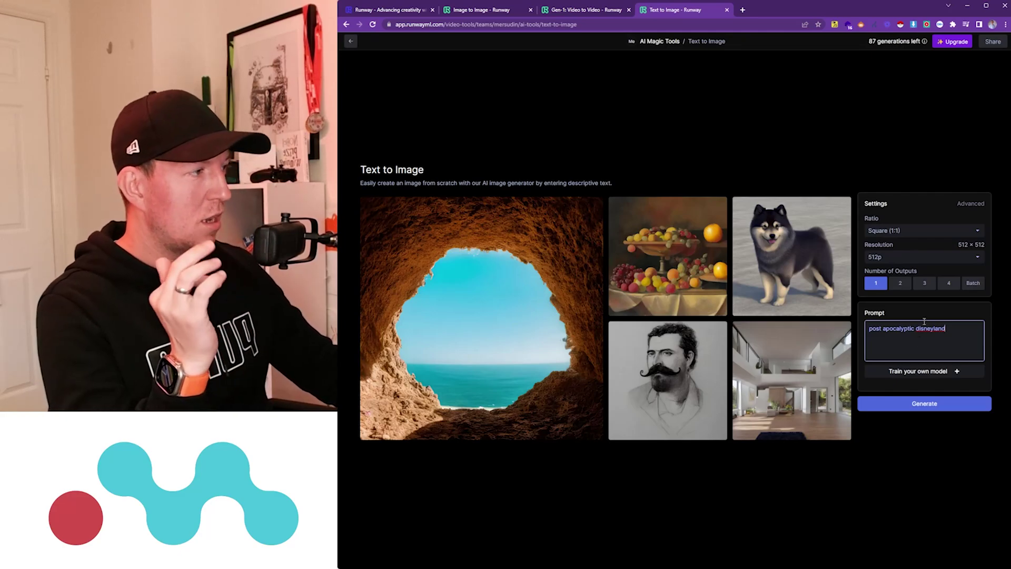
click(570, 11)
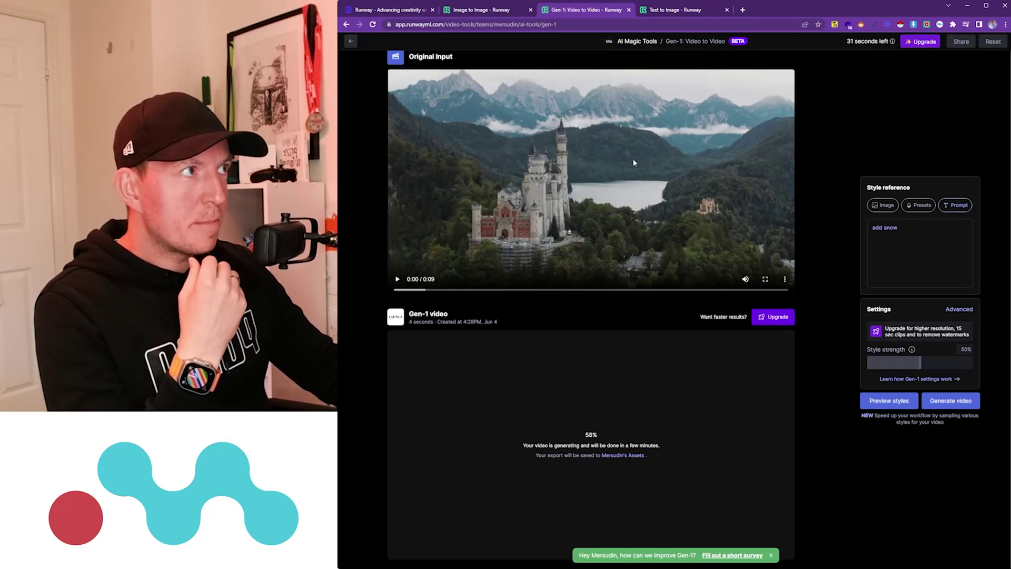
click(657, 10)
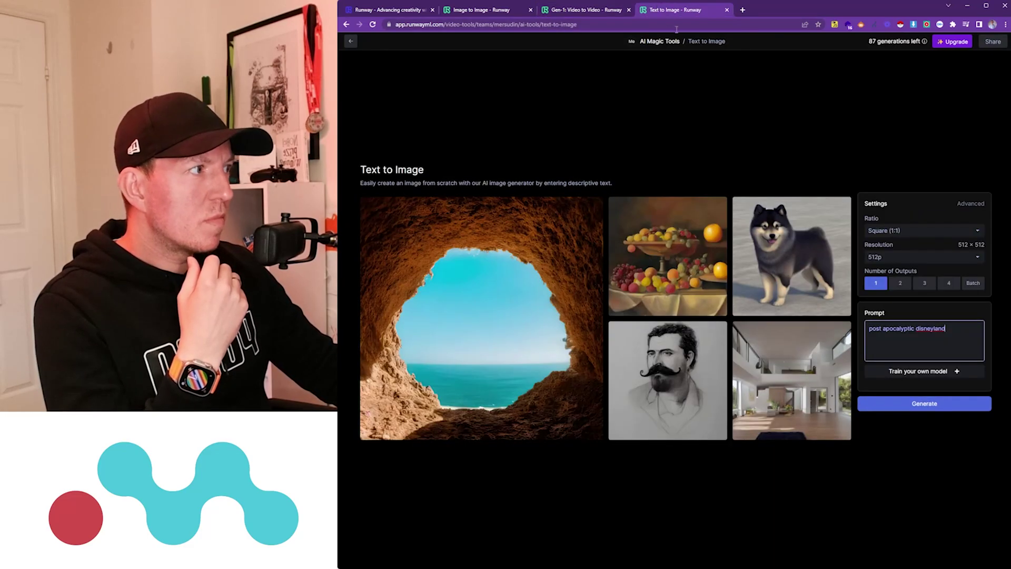
click(919, 409)
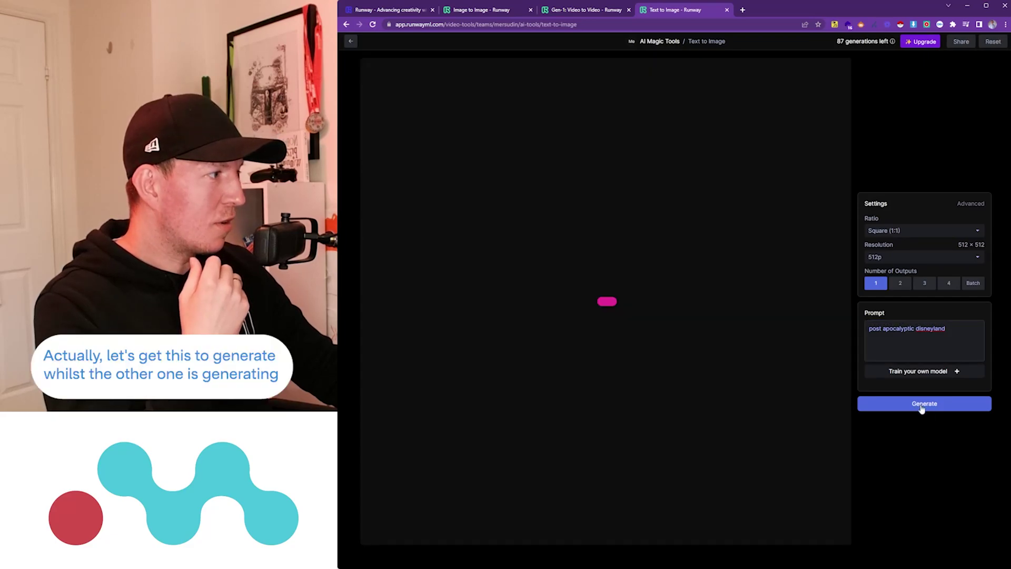
Return to Gen-1 Video to Video and compare the generated snow video with the original castle clip.
click(585, 10)
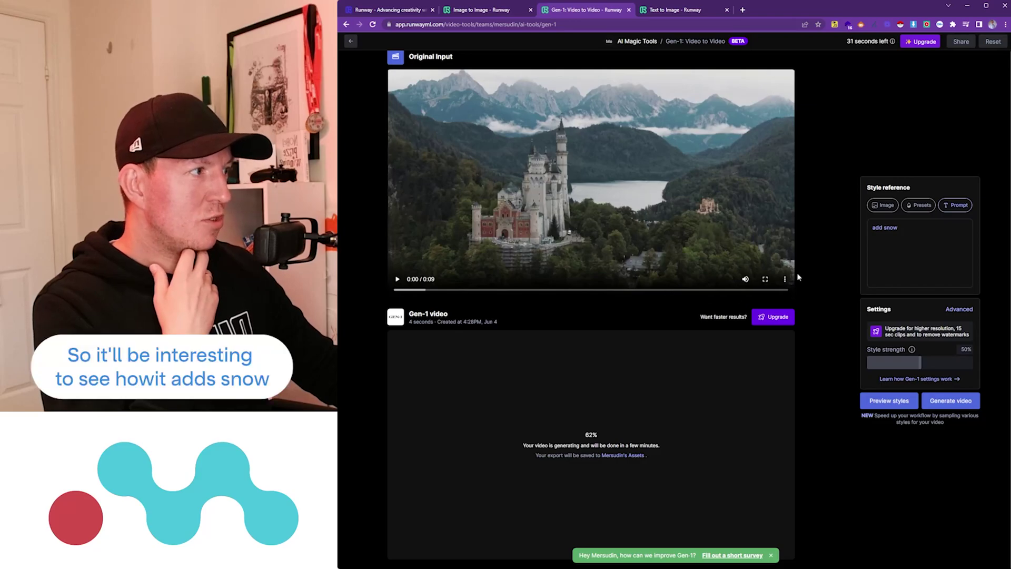
scroll(806, 271, up, 1)
scroll(800, 277, down, 1)
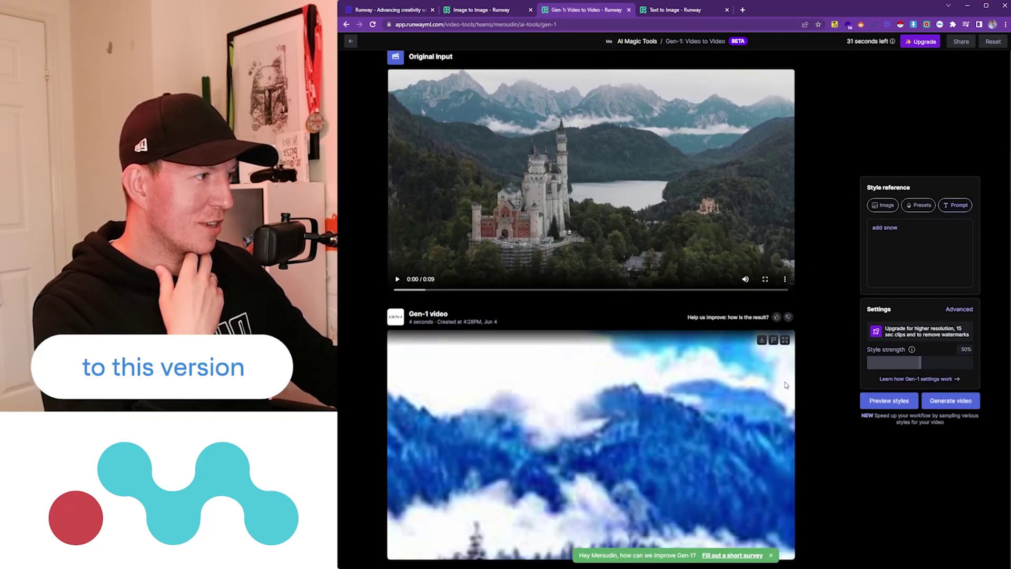
scroll(796, 380, up, 1)
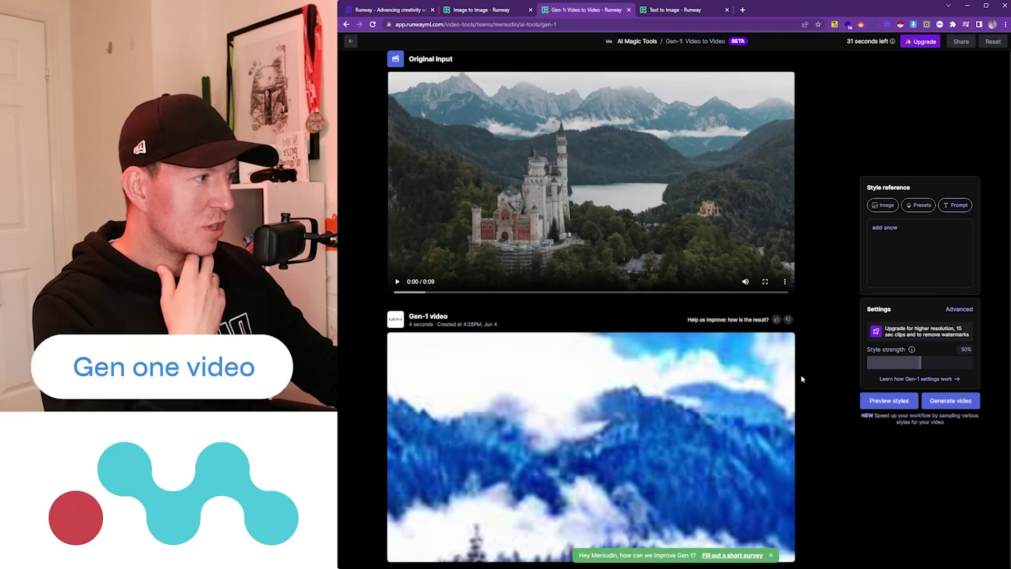
scroll(653, 455, down, 1)
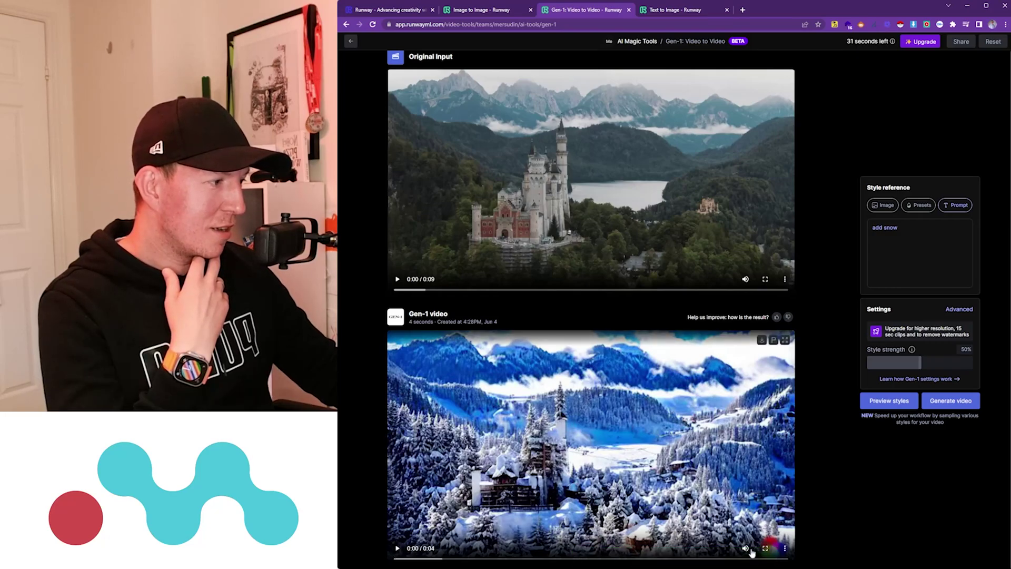
Mute the generated snow video and play it.
click(745, 548)
click(397, 548)
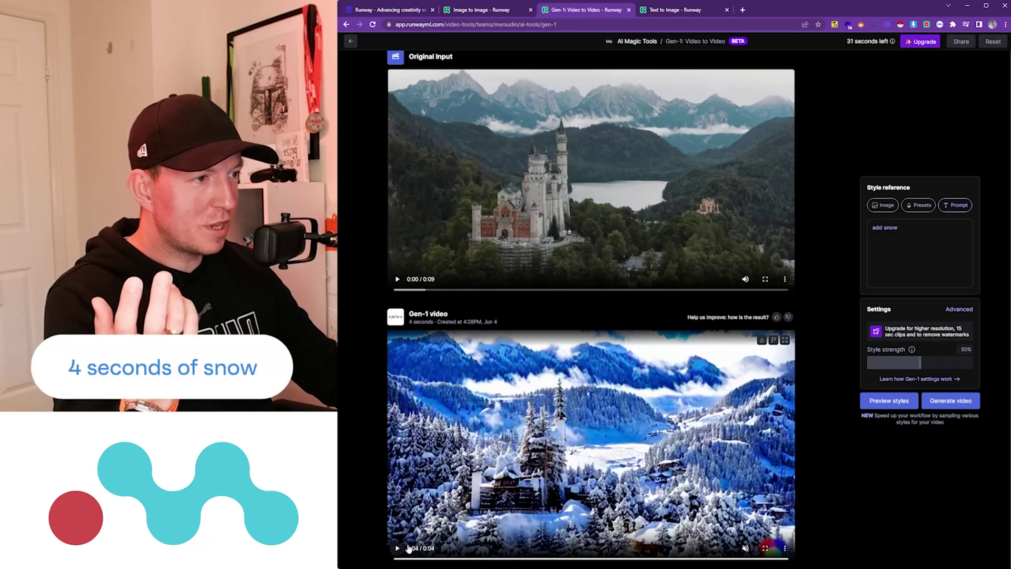
Change the style prompt to "add rain" and generate a new video from the castle clip.
scroll(798, 237, up, 1)
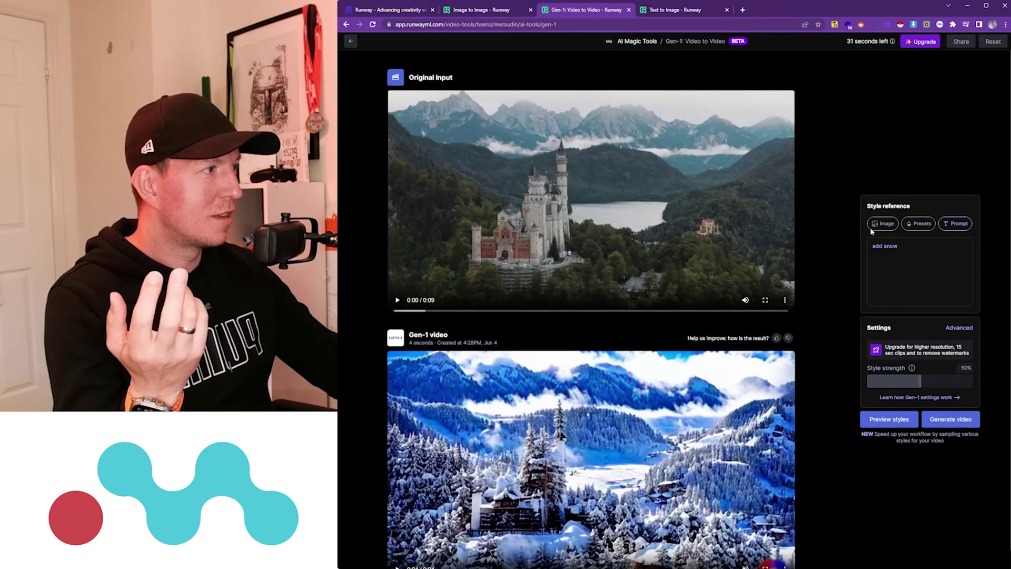
double_click(889, 246)
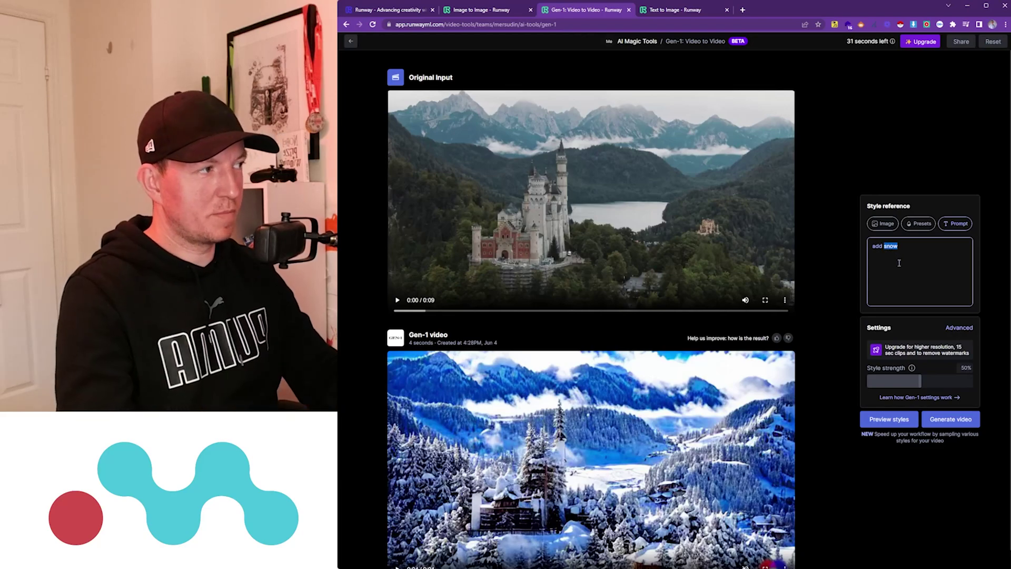
click(964, 420)
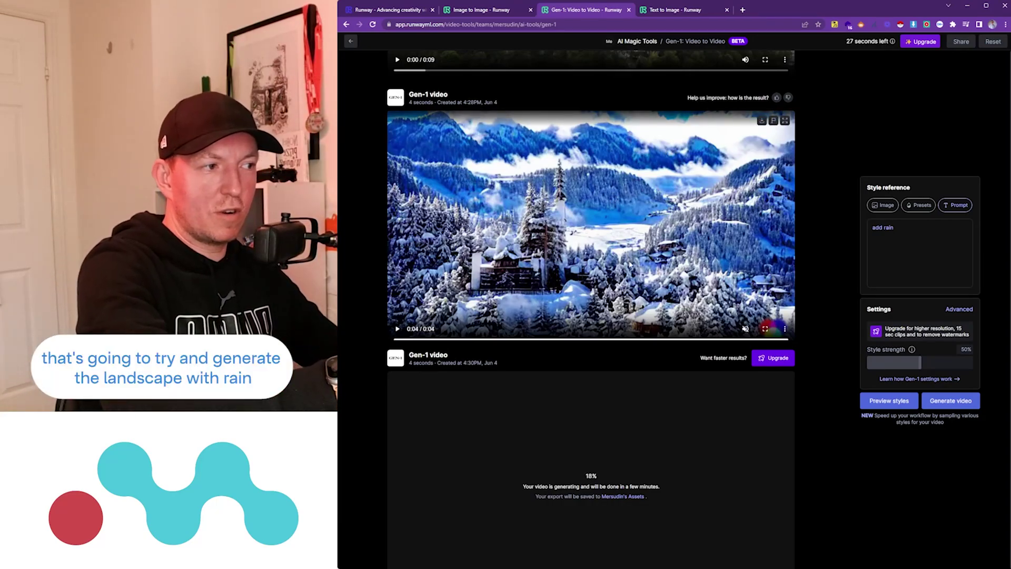
Switch to Text to Image and generate two more single images from the prompt "post apocalyptic disneyland".
click(654, 12)
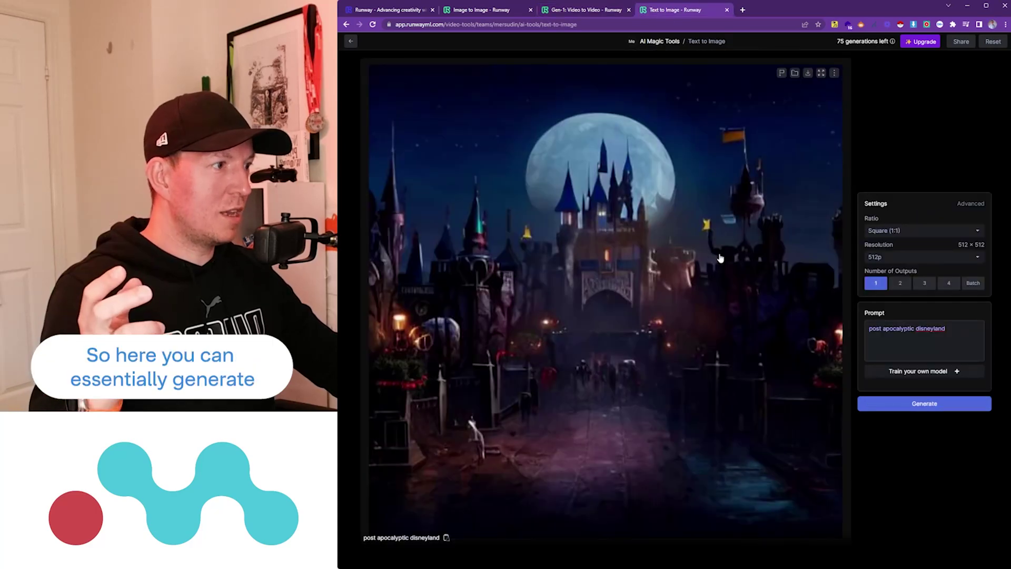
click(957, 258)
click(916, 329)
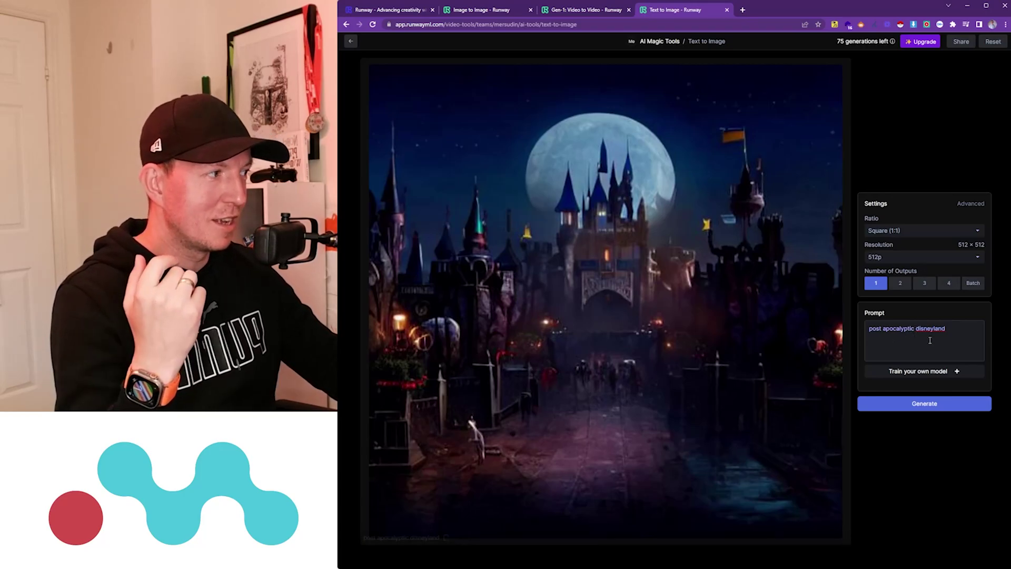
click(933, 409)
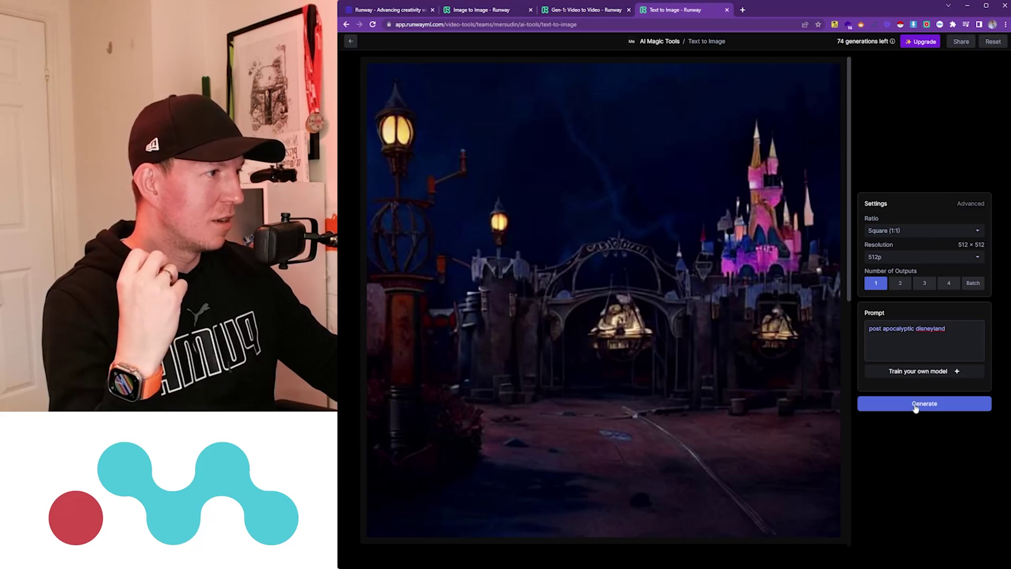
click(915, 408)
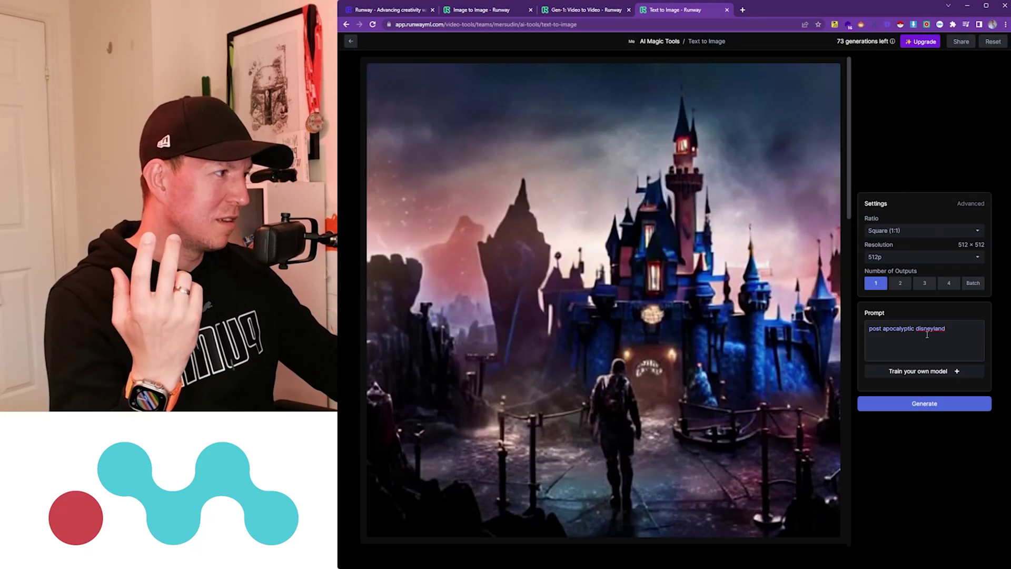
Change the prompt to "post apocalyptic beach" and generate one image.
double_click(927, 332)
text(beach)
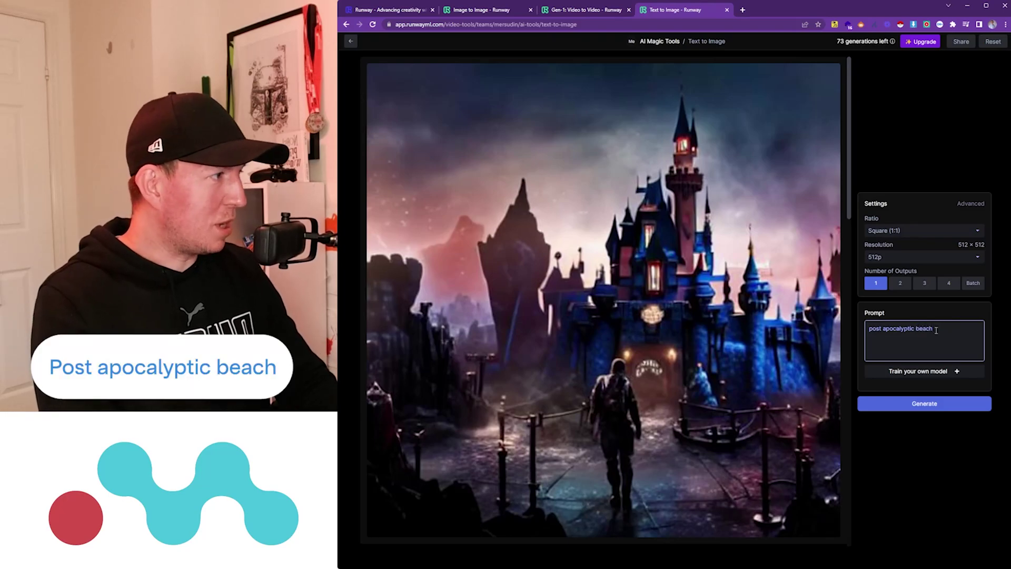
key(Return)
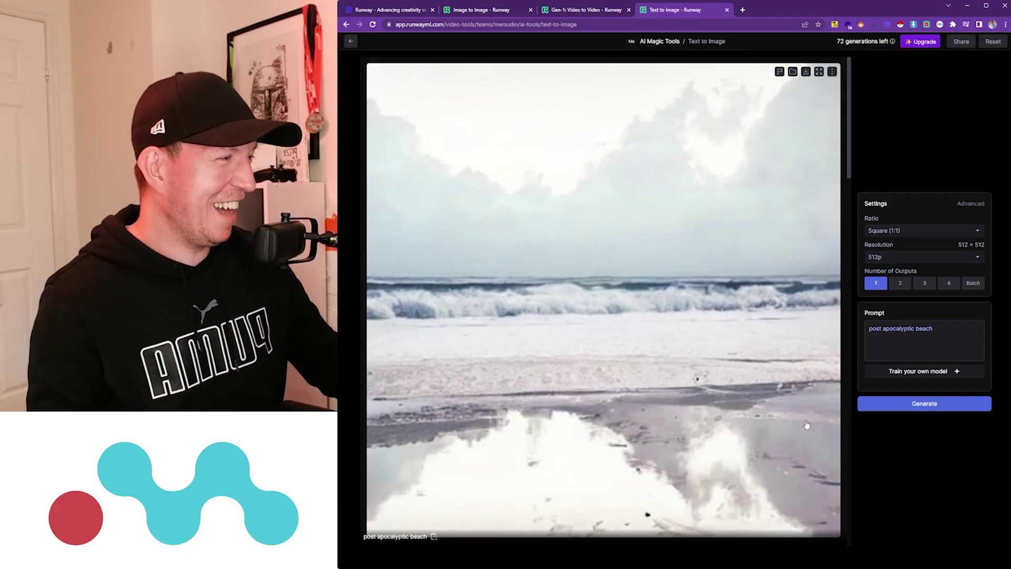
Review the generated images, then extend the prompt to "post apocalyptic beach with boat" and generate one image.
triple_click(931, 329)
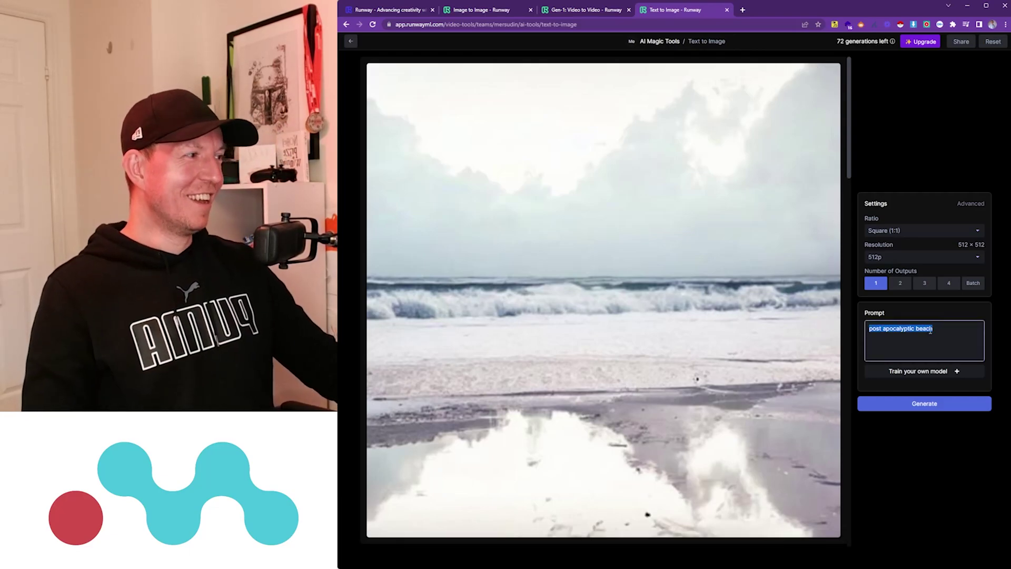
scroll(669, 388, down, 5)
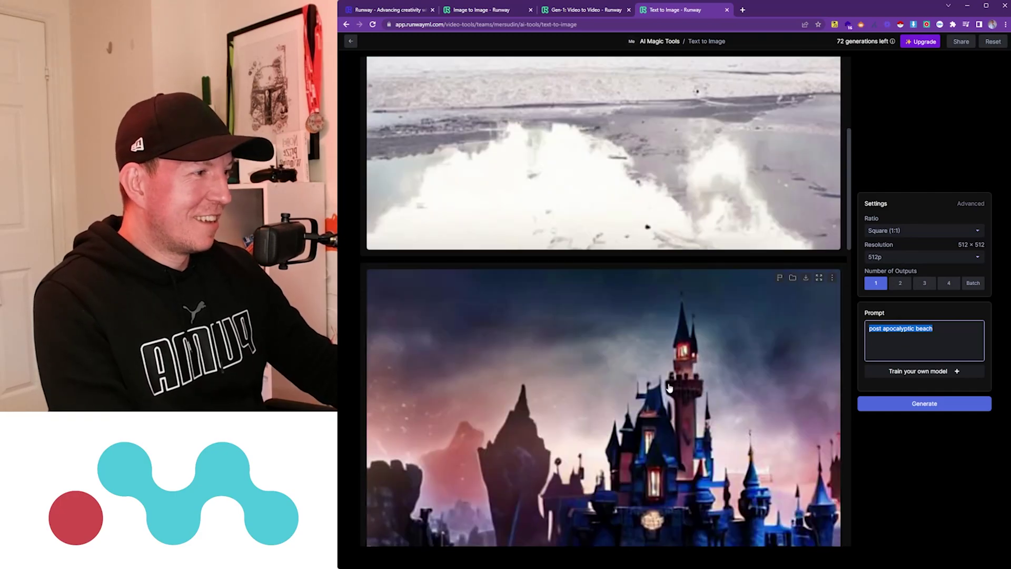
scroll(669, 388, down, 2)
drag(850, 234, 853, 136)
click(915, 328)
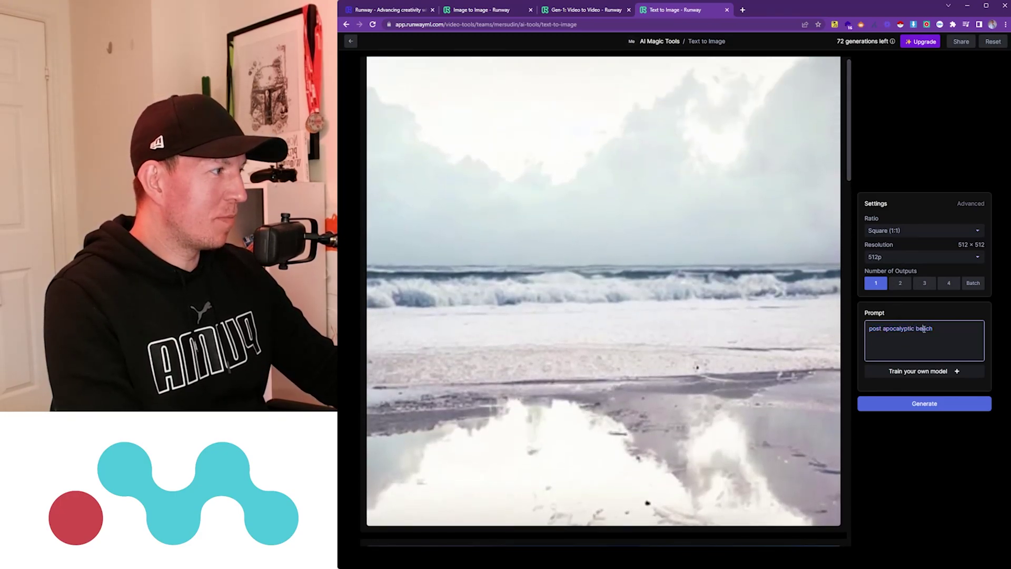
text(with boat)
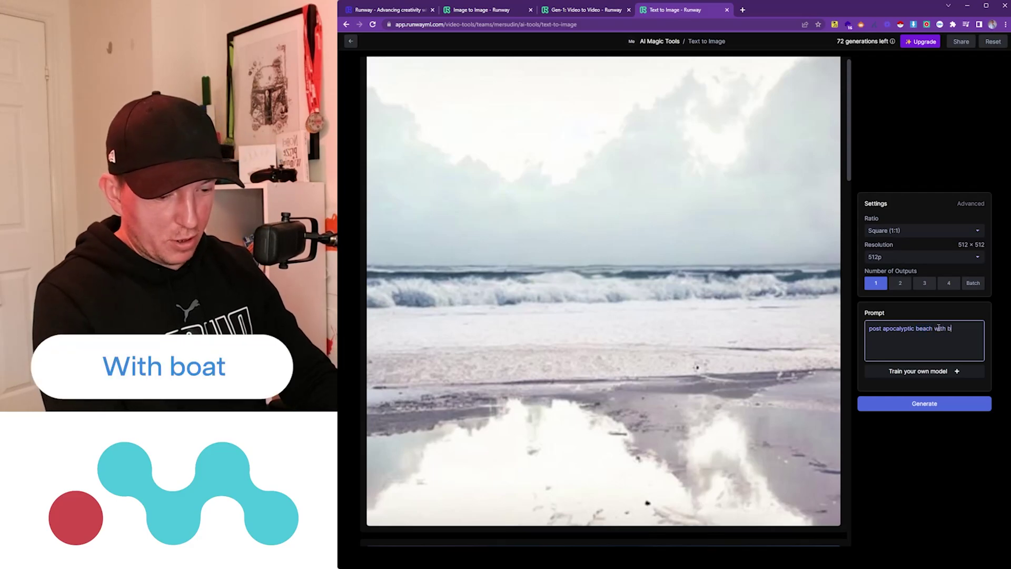
click(926, 405)
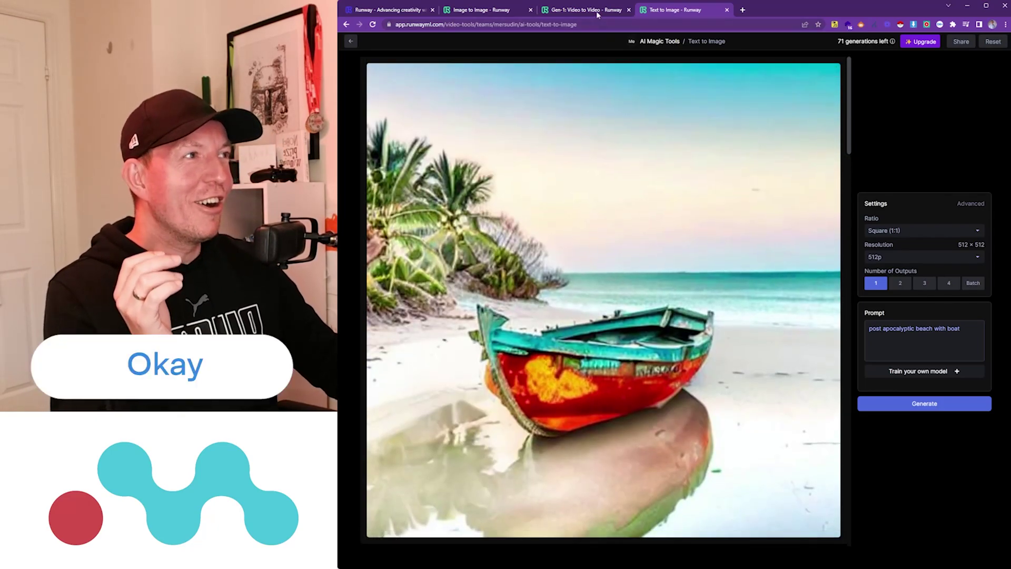
Switch to Gen-1 Video to Video, play the generated rain video and compare it with the original clip and the snow video.
click(579, 9)
scroll(754, 437, down, 1)
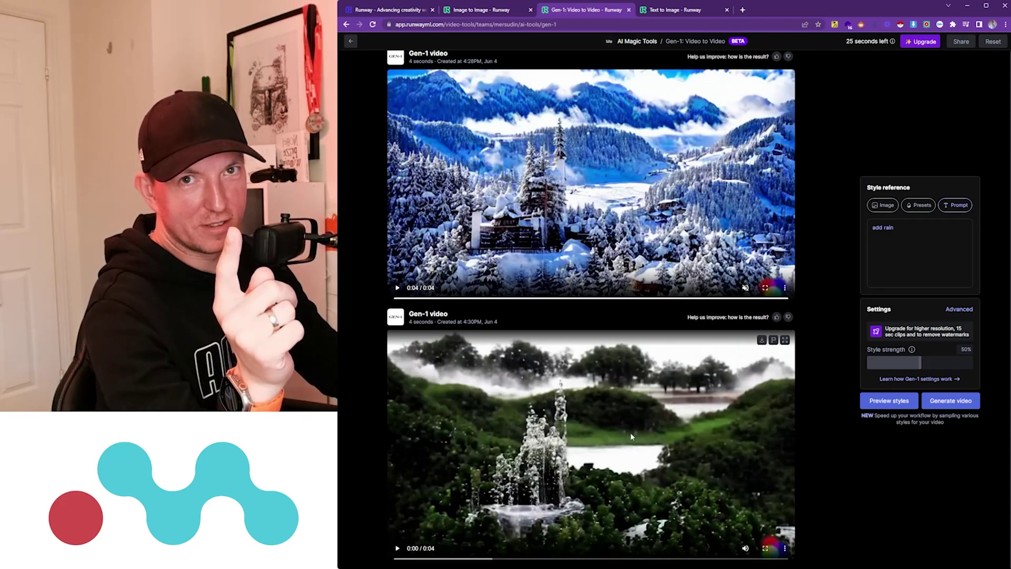
click(397, 547)
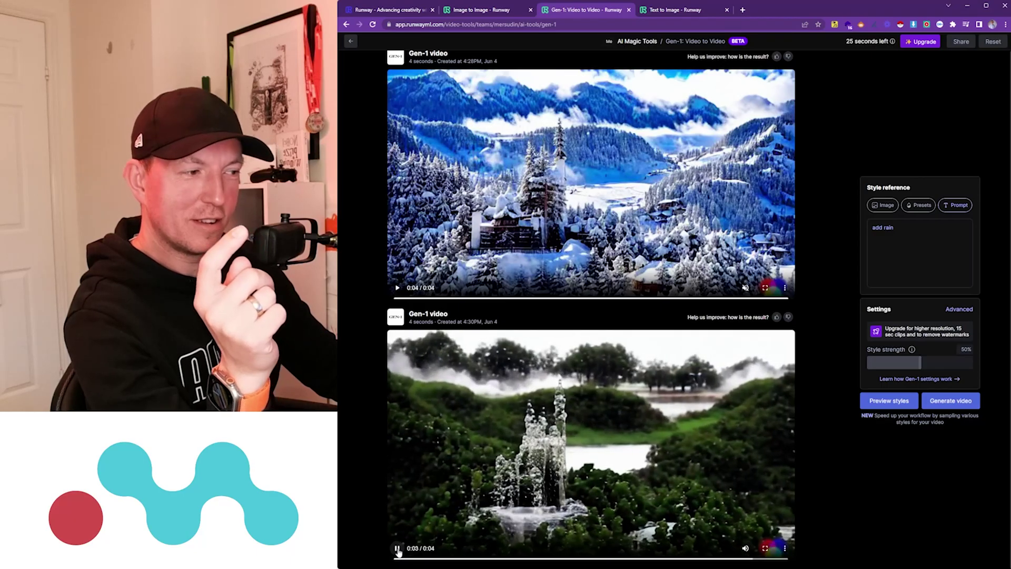
scroll(399, 551, up, 2)
scroll(591, 309, up, 3)
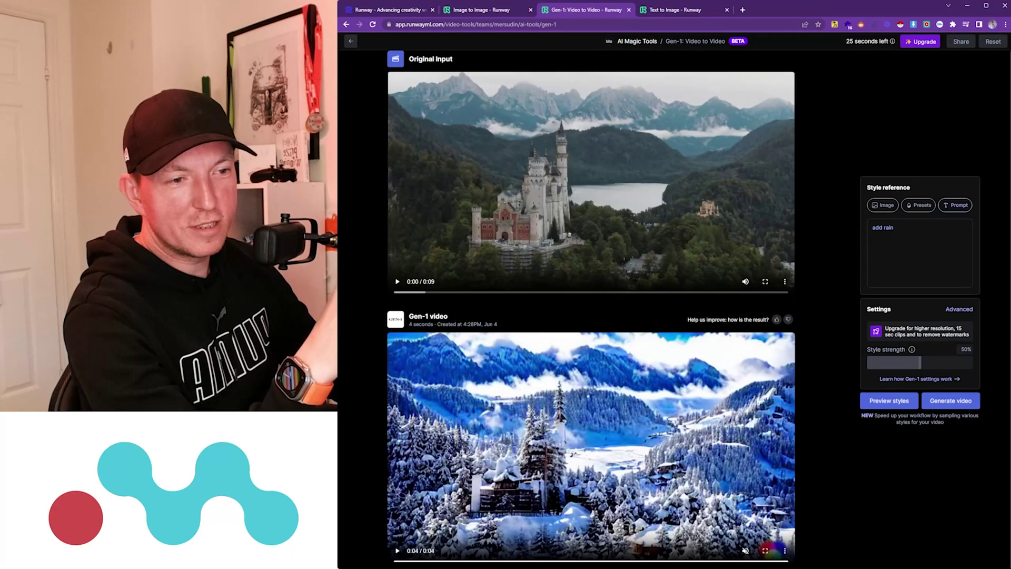
scroll(570, 423, down, 5)
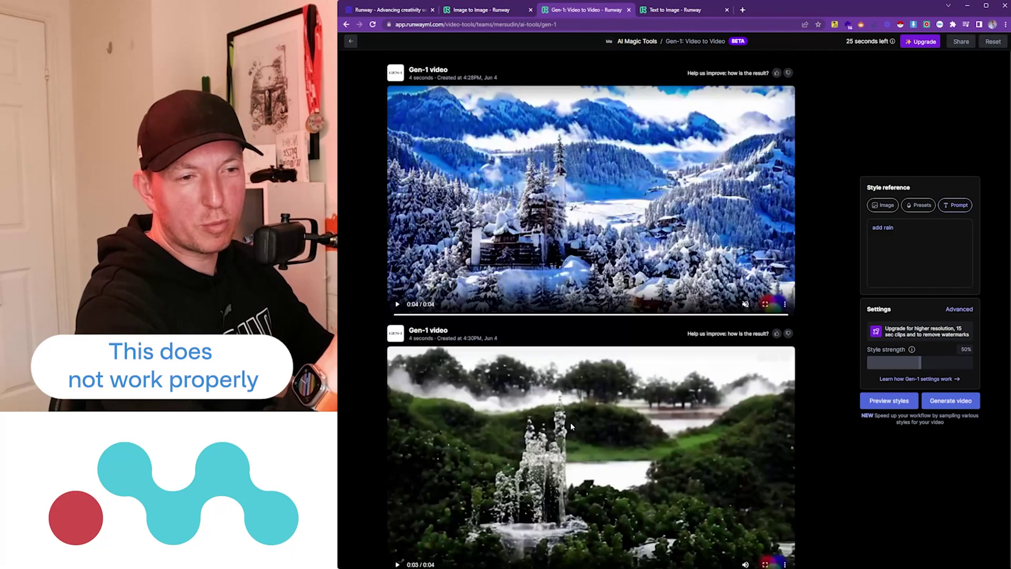
scroll(576, 413, up, 4)
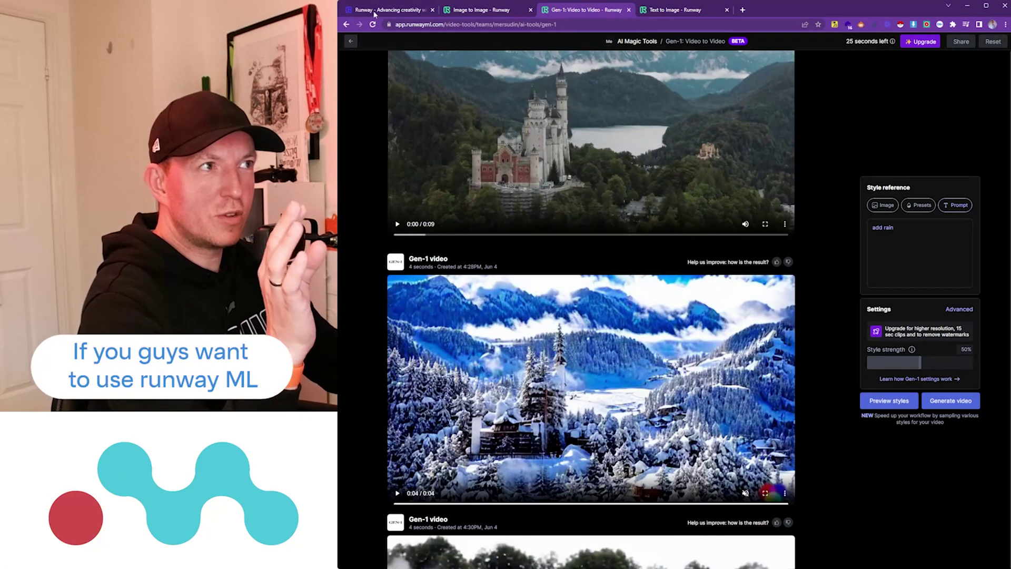
Revisit the Image to Image tool with its "add rain" results and go back to the dashboard.
click(375, 11)
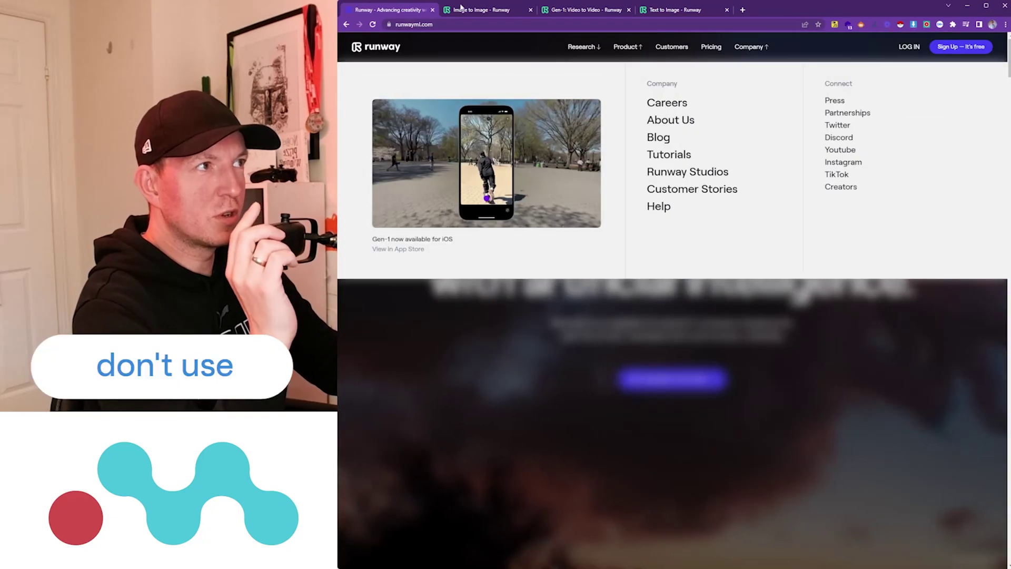
click(463, 9)
scroll(678, 188, up, 5)
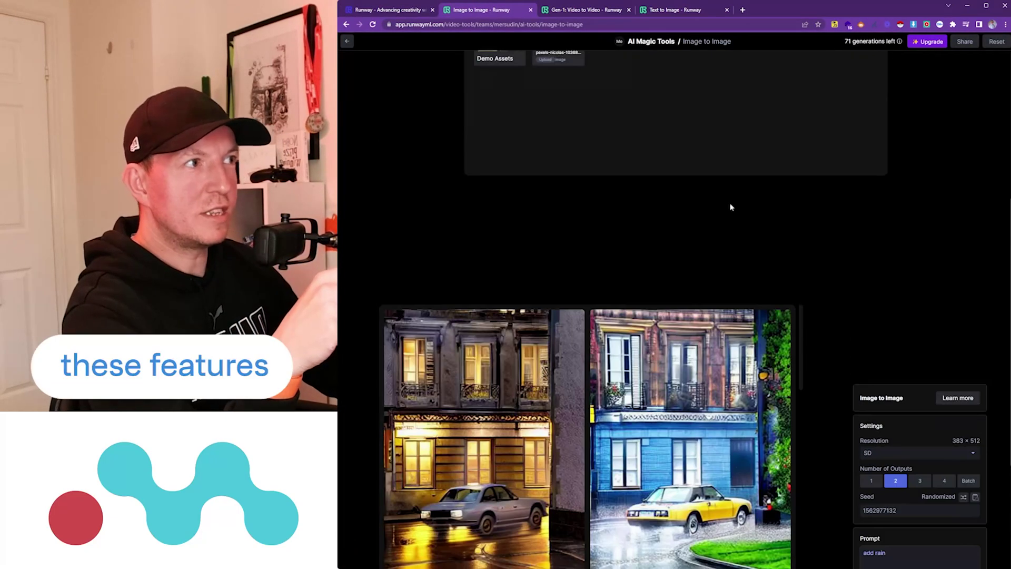
scroll(678, 158, up, 3)
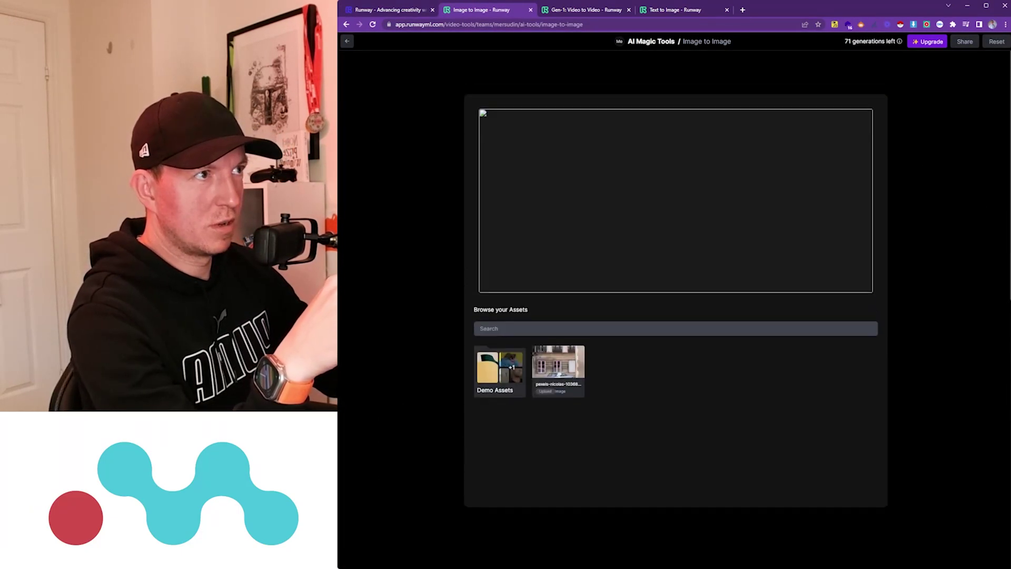
click(347, 41)
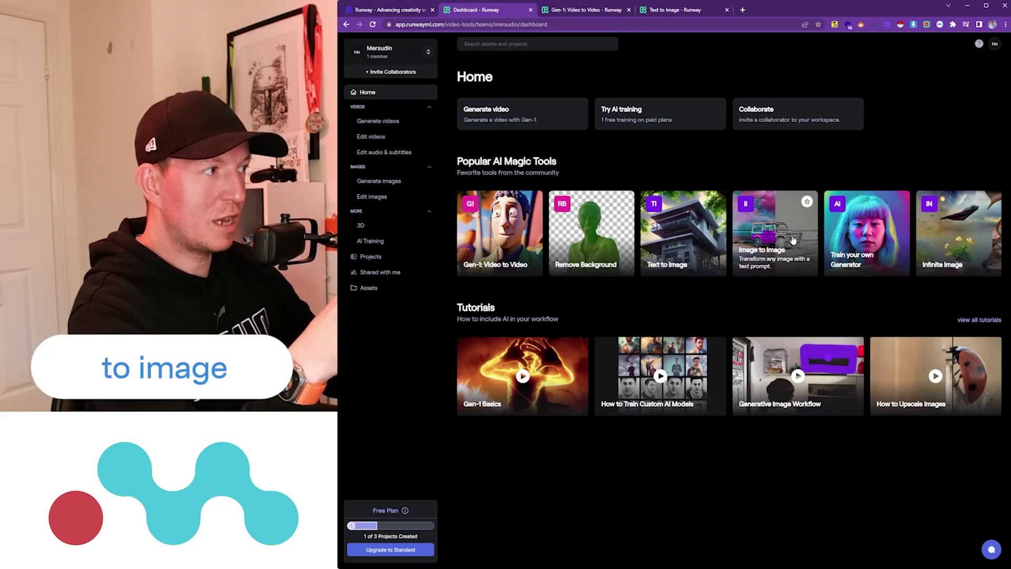
Check the Gen-1 Video to Video results again and return from the dashboard to the Image to Image tool.
click(583, 12)
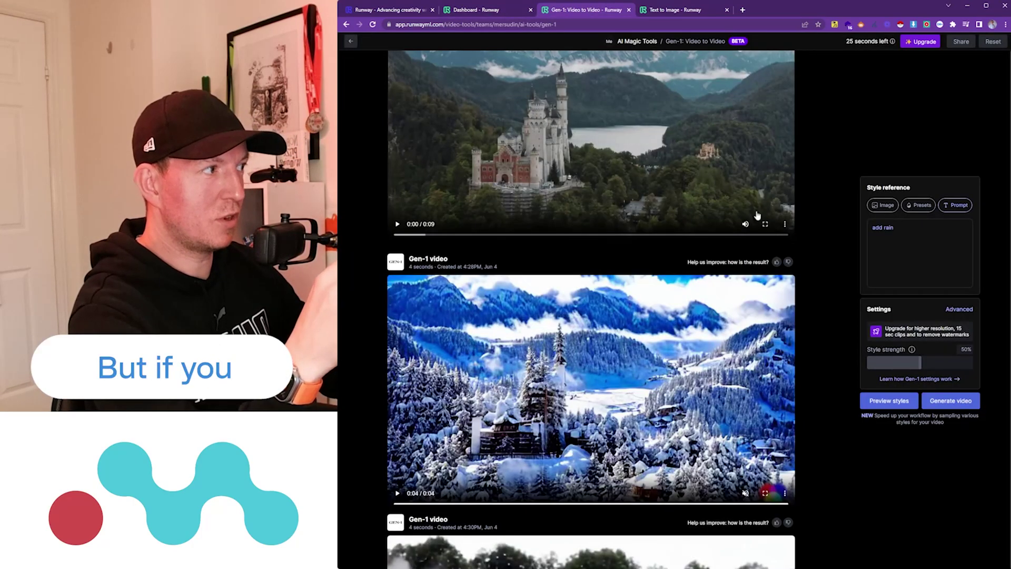
click(473, 15)
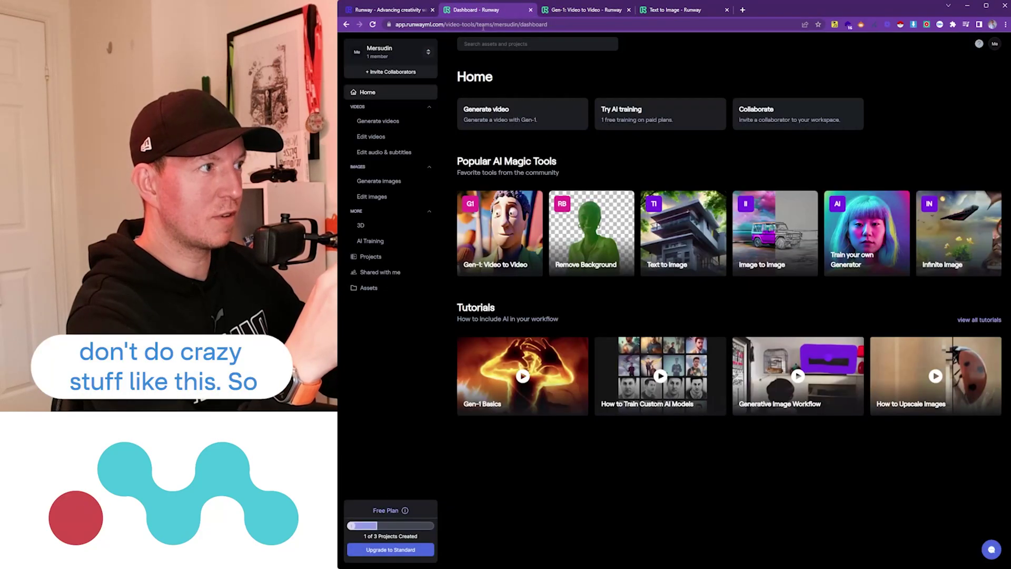
click(347, 25)
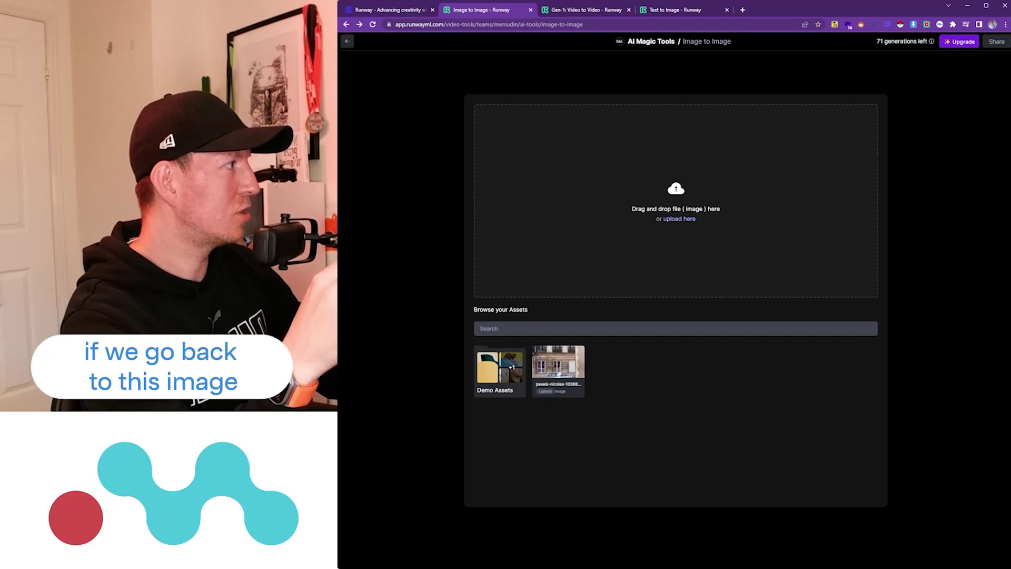
drag(670, 241, 669, 239)
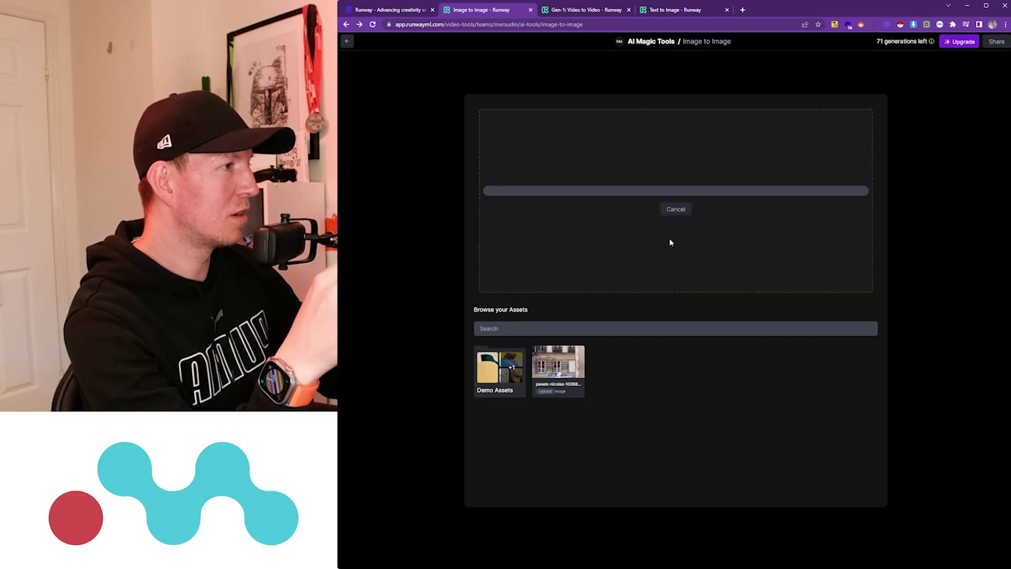
Switch to Gen-1 Video to Video, replay the generated rain video and rewind it to the start.
click(566, 10)
scroll(591, 316, down, 4)
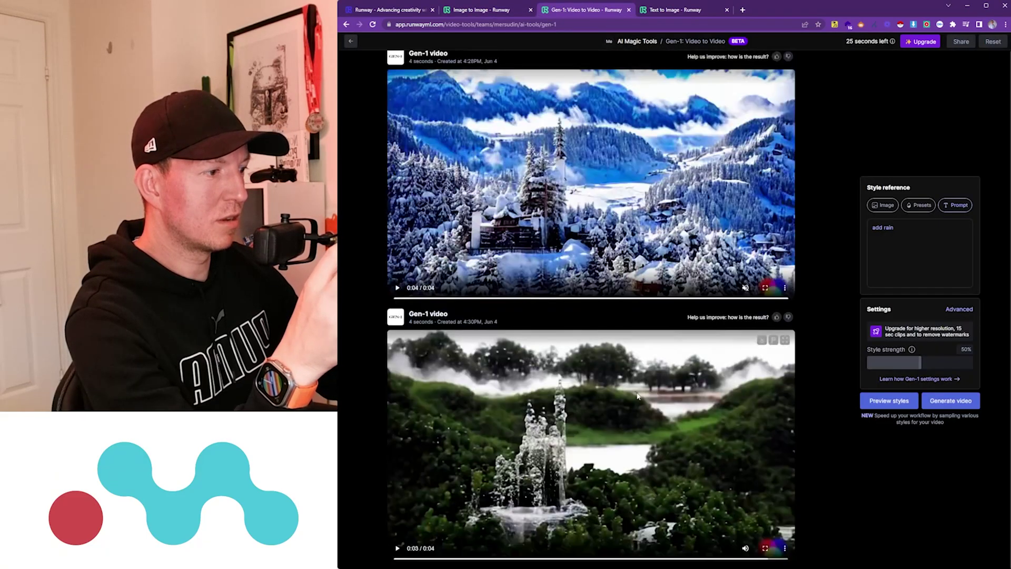
click(398, 548)
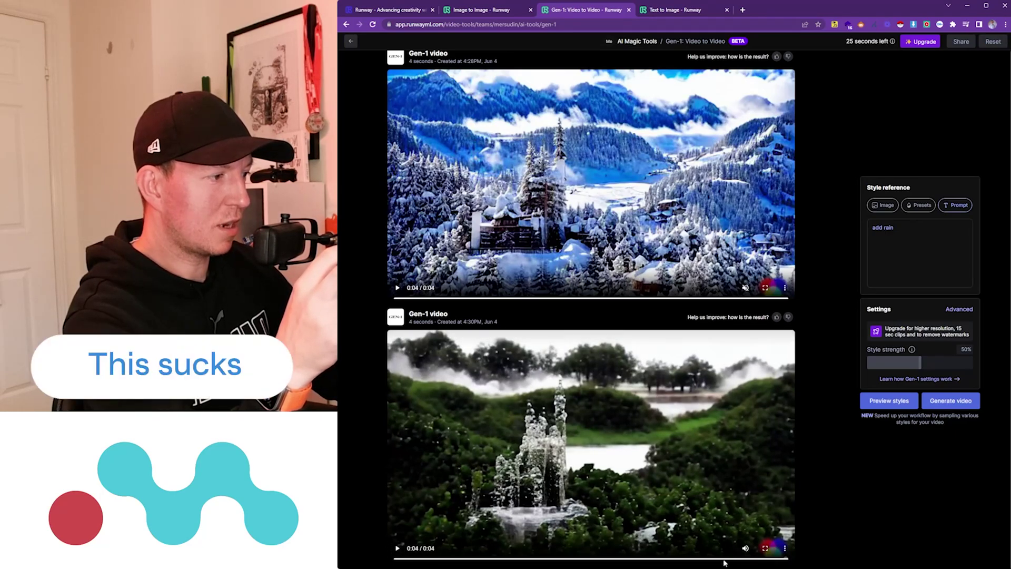
drag(708, 559, 396, 562)
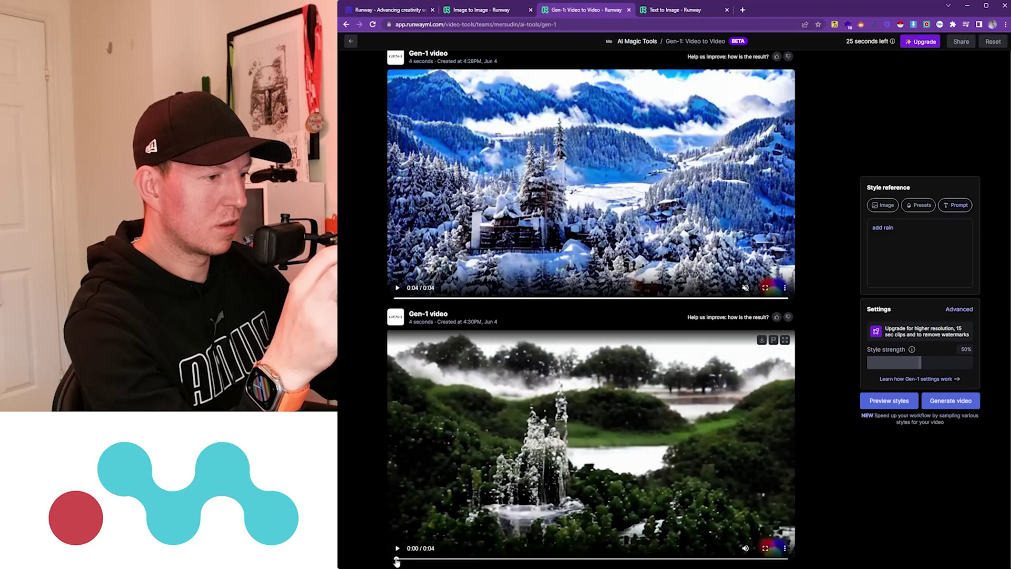
Switch to the Text to Image tool and generate a picture from the prompt "post apocalyptic beach with boat hd".
click(669, 11)
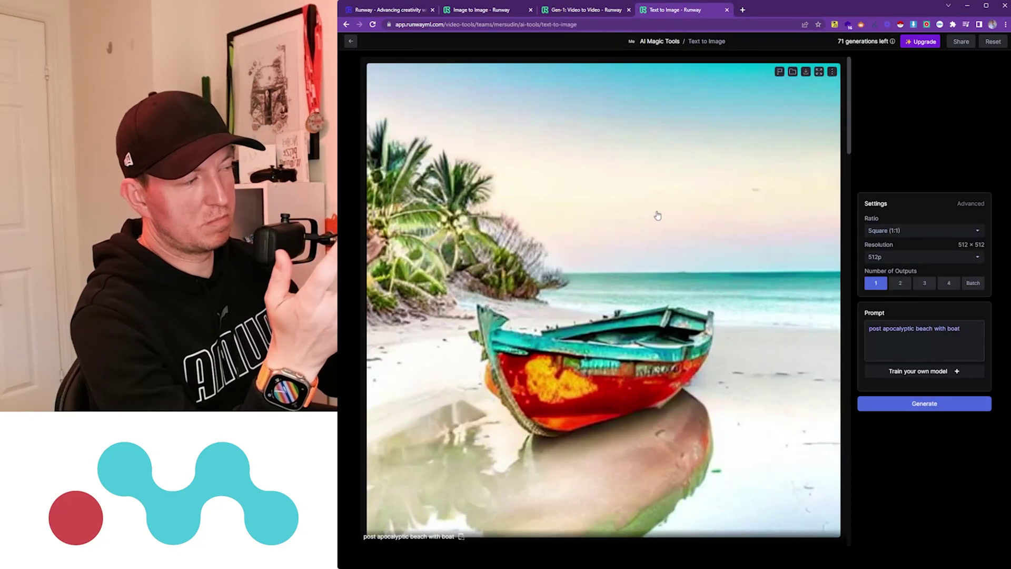
scroll(656, 216, down, 3)
scroll(656, 215, down, 3)
scroll(668, 224, up, 4)
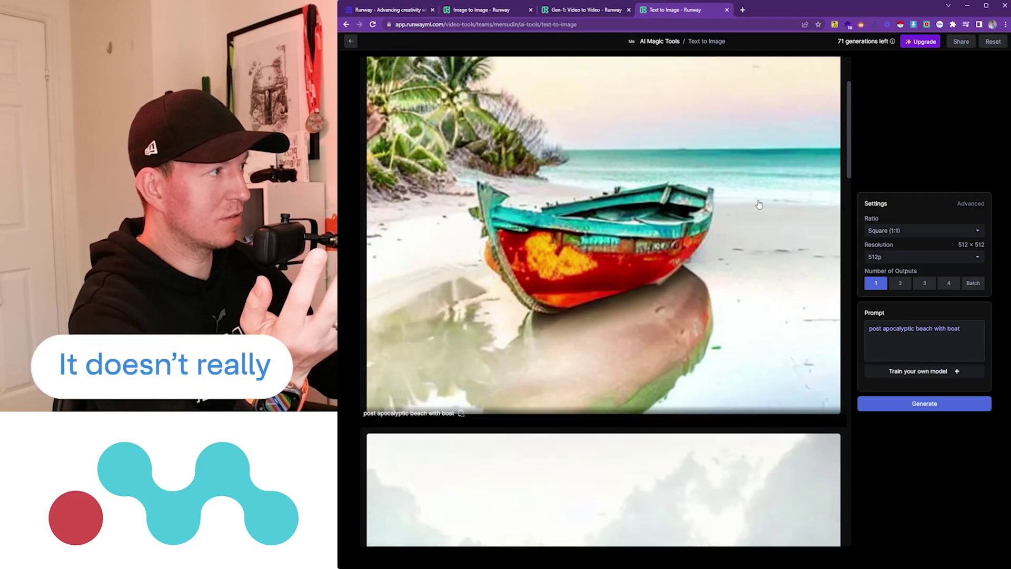
triple_click(976, 328)
click(976, 328)
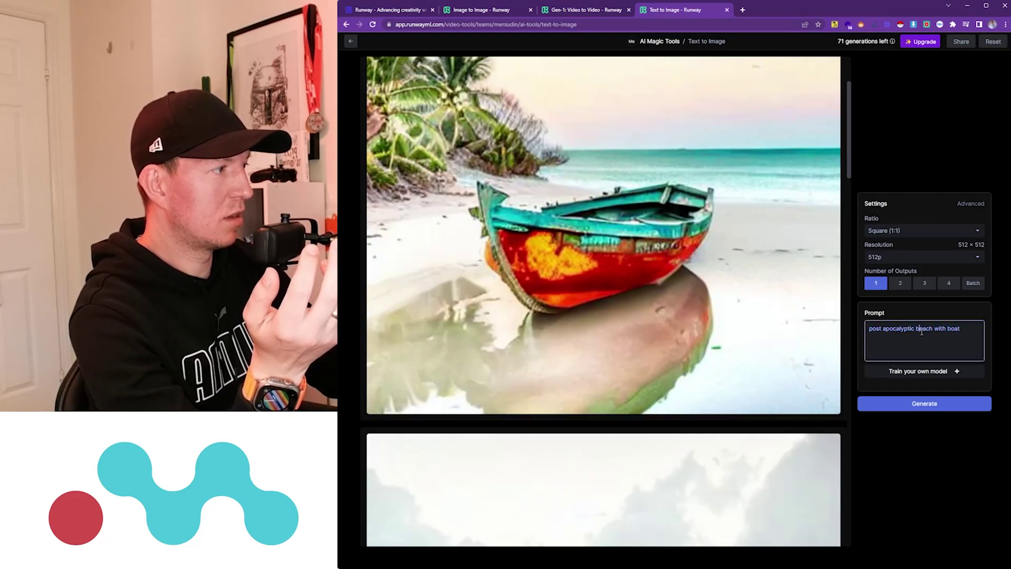
text(hd)
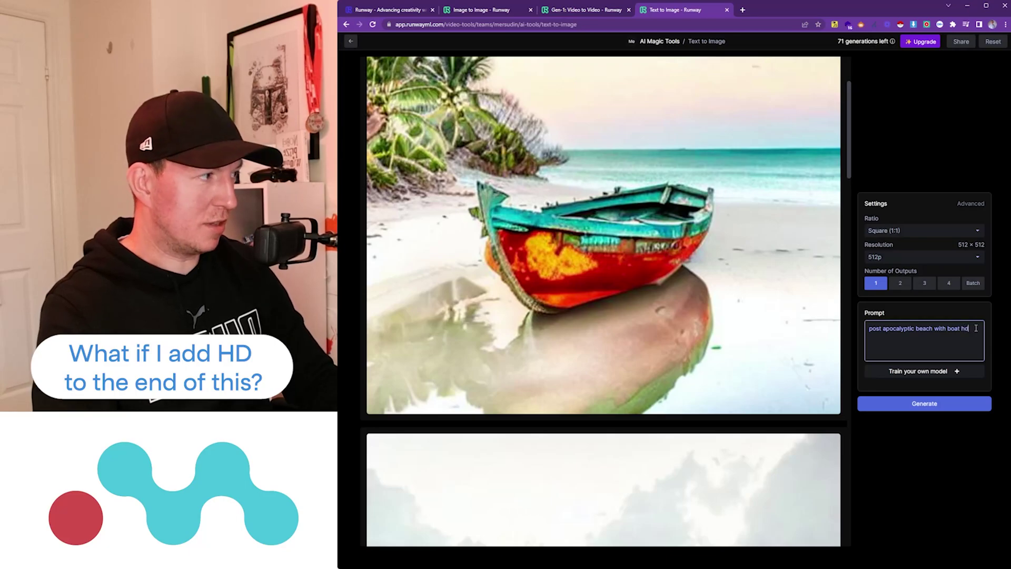
click(924, 403)
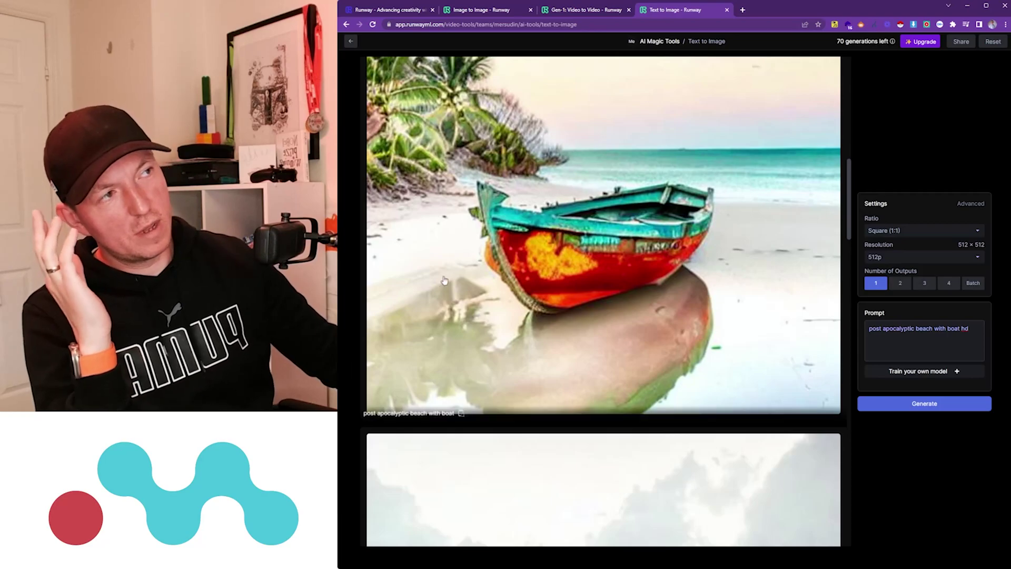
Go back to the Image to Image tool and leave it for the dashboard despite the upload in progress.
click(494, 9)
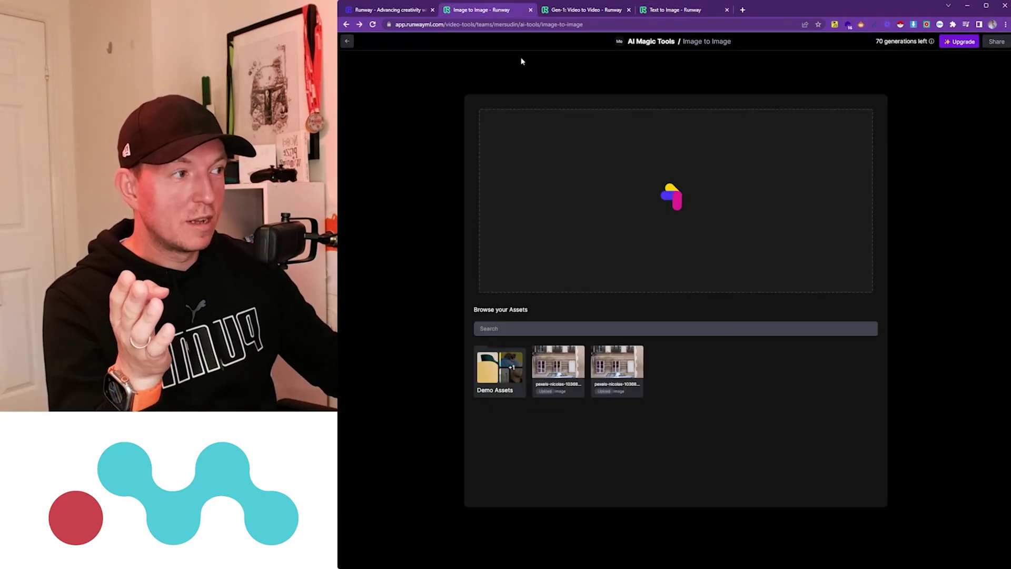
click(400, 10)
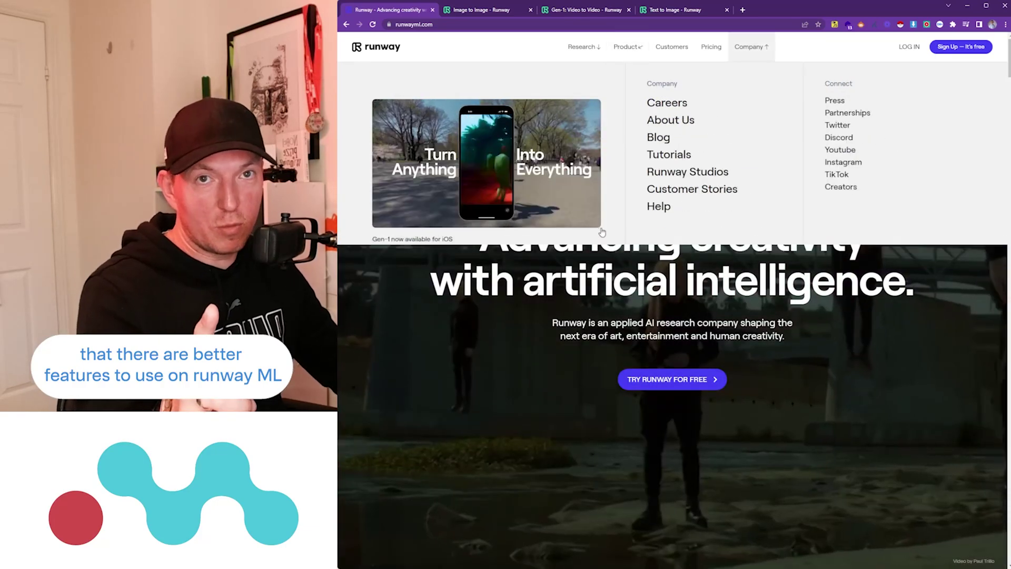
click(494, 7)
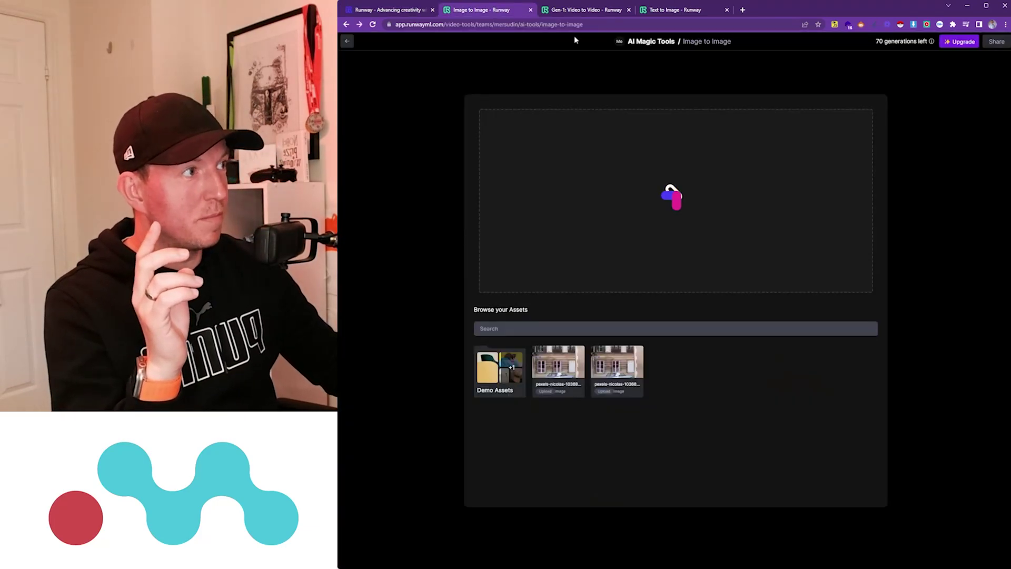
click(639, 47)
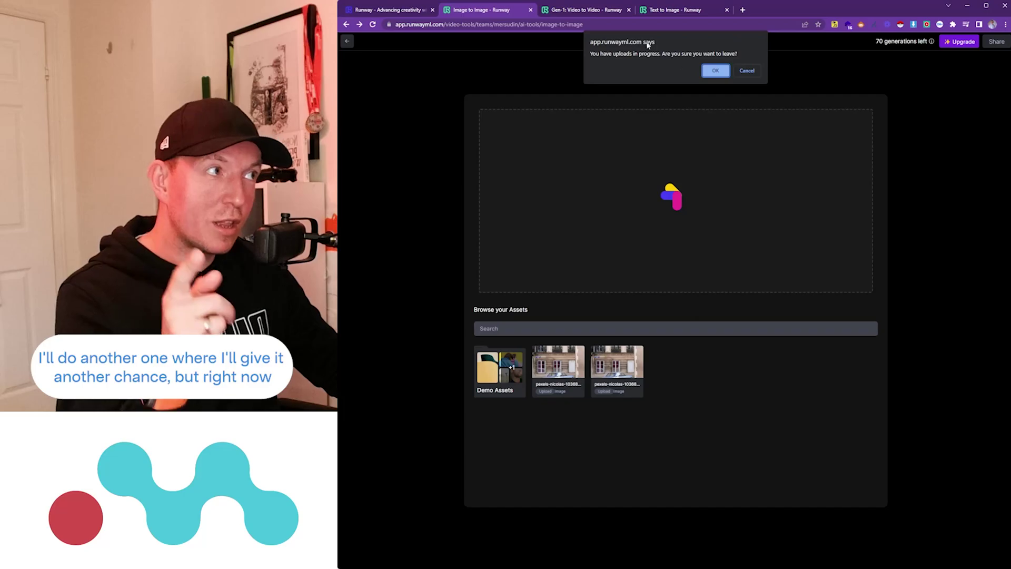
click(715, 70)
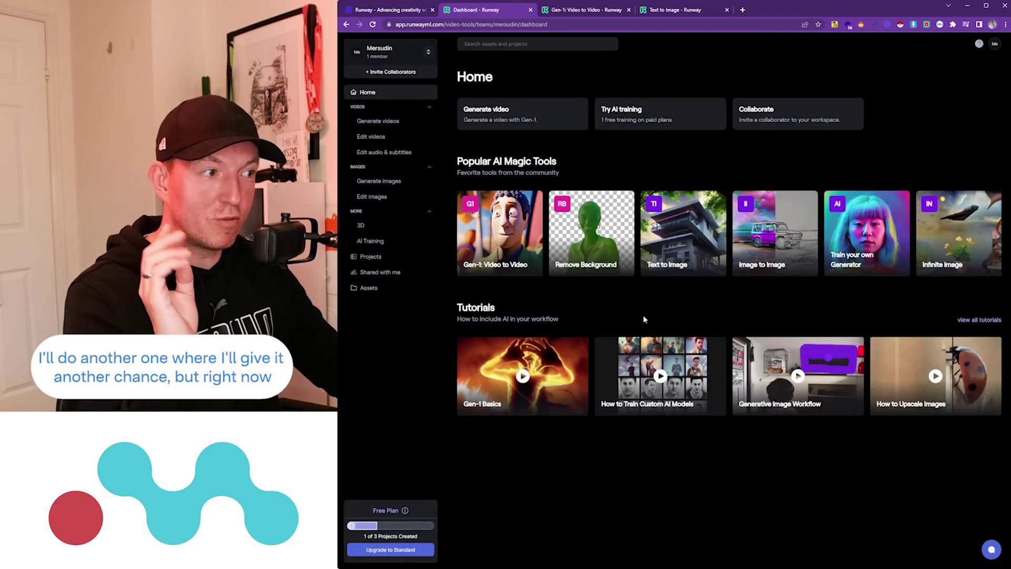
Open the Infinite Image tool, dismiss its info banner and place the street photo with the blue car on the canvas.
click(936, 234)
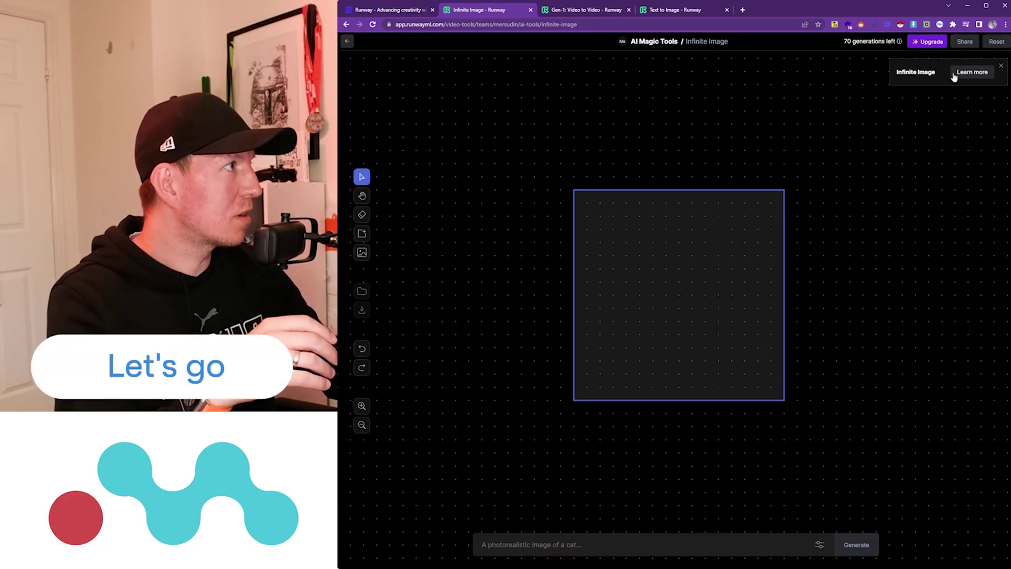
click(999, 66)
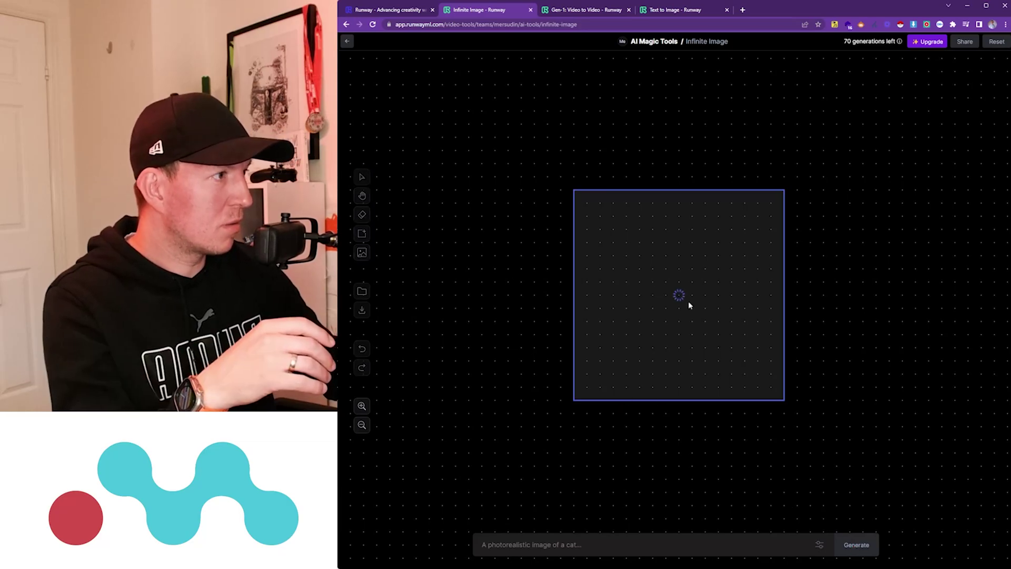
key(ctrl+v)
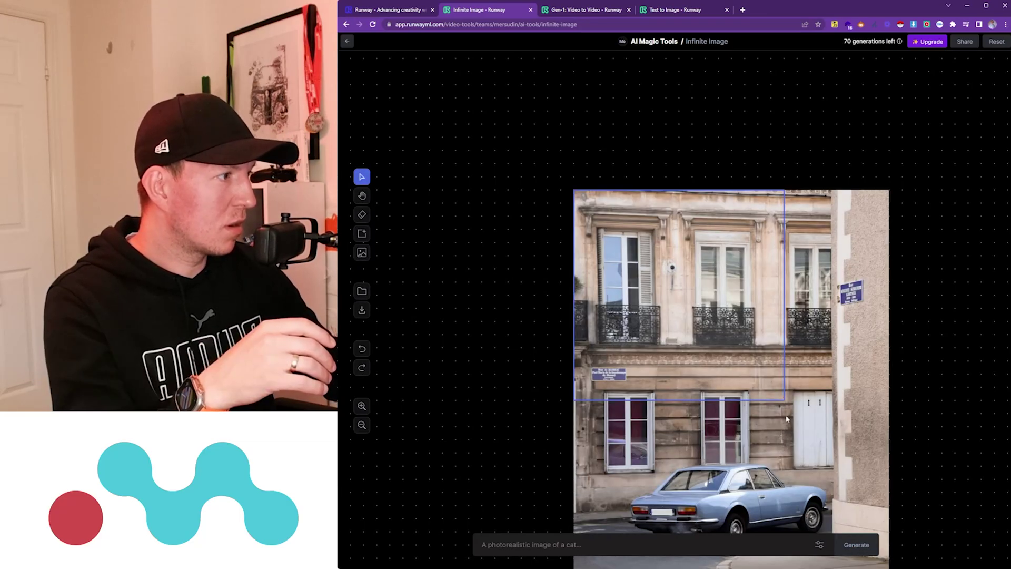
scroll(884, 483, down, 3)
scroll(871, 466, down, 1)
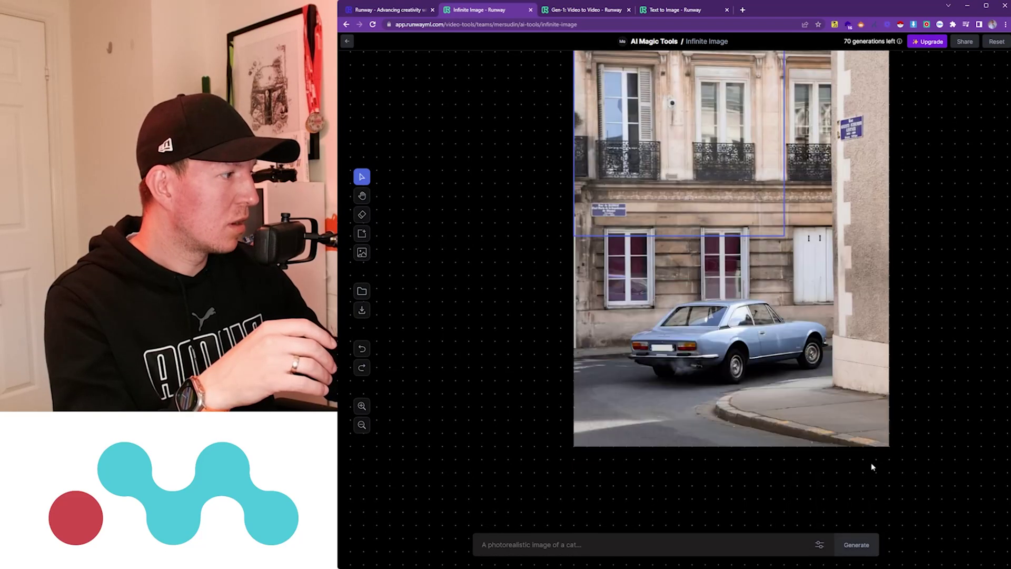
drag(715, 187, 585, 187)
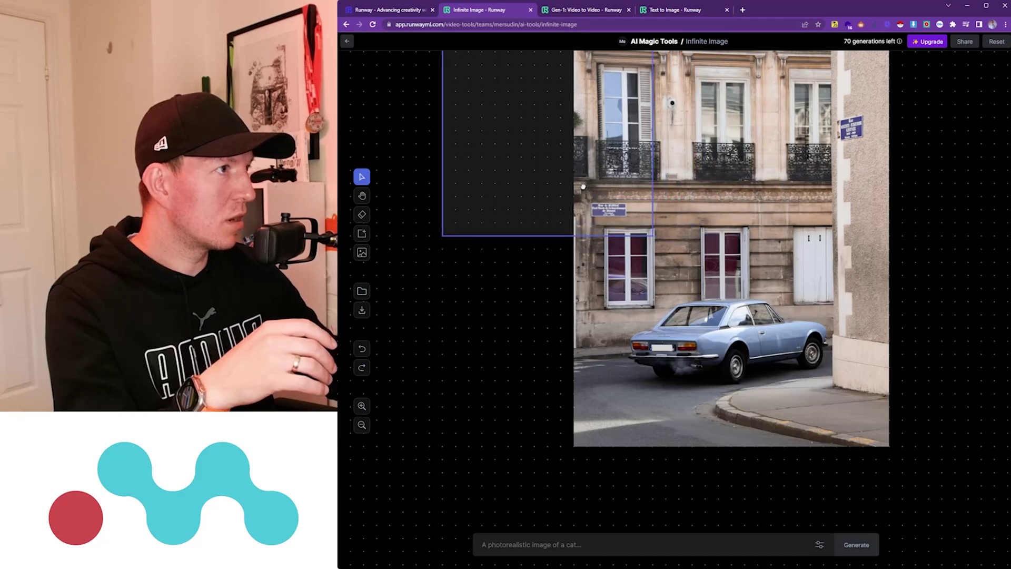
scroll(667, 324, down, 1)
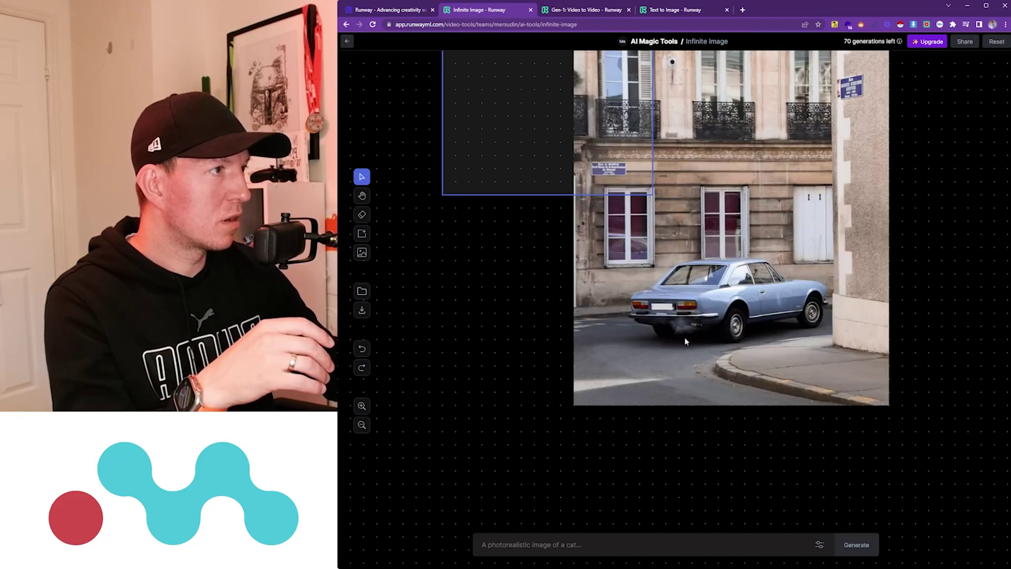
scroll(667, 324, up, 3)
drag(561, 249, 695, 242)
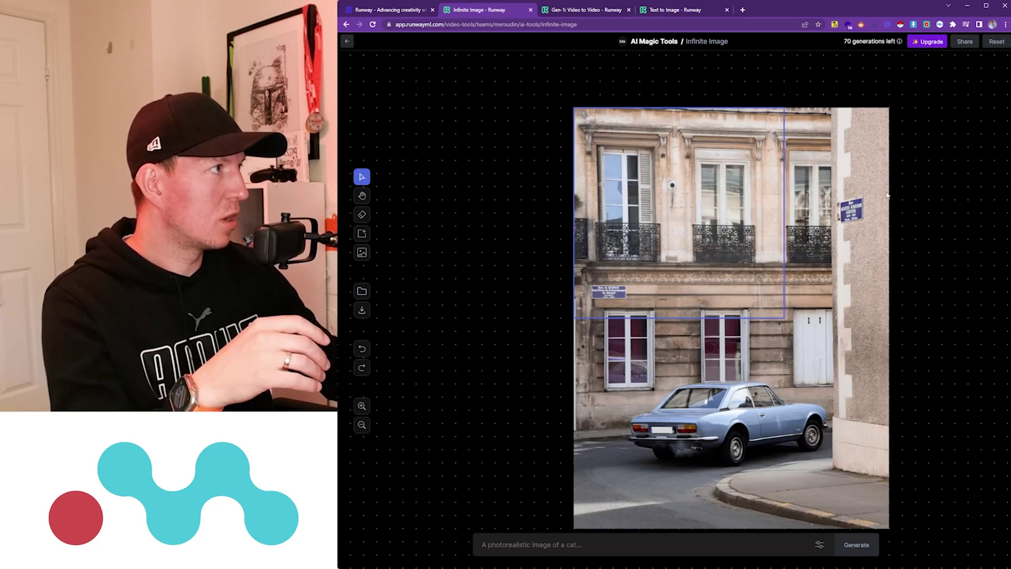
Extend the street photo beyond its left edge with an accepted "cats" fill in the upper part and a "more cats" fill below it.
drag(780, 315, 596, 310)
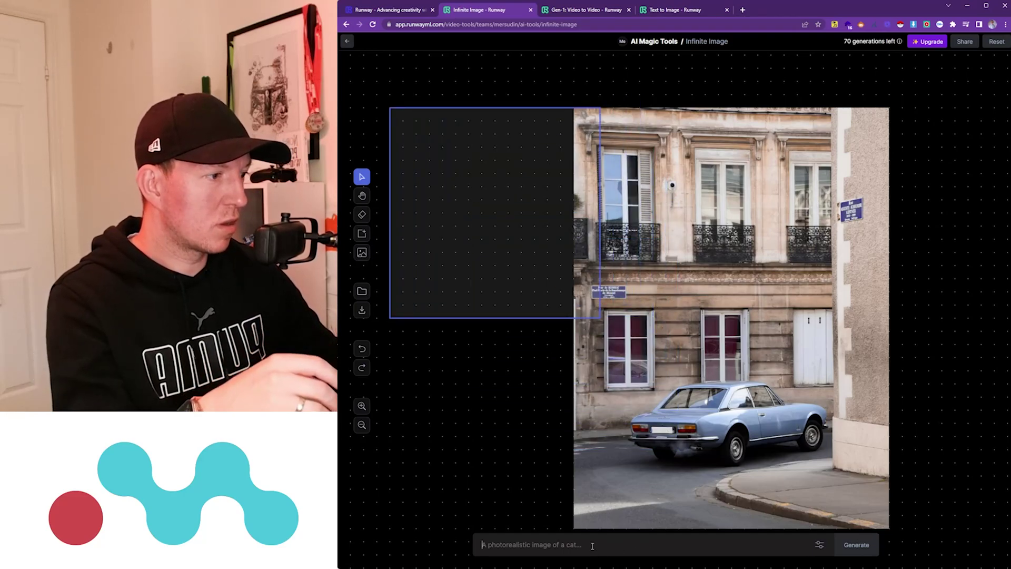
text(cats)
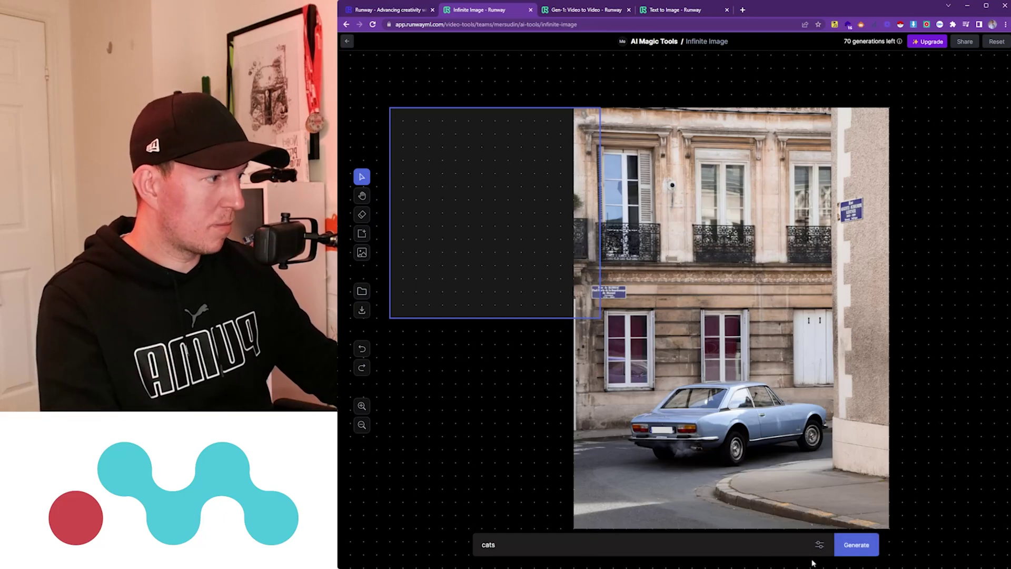
click(856, 545)
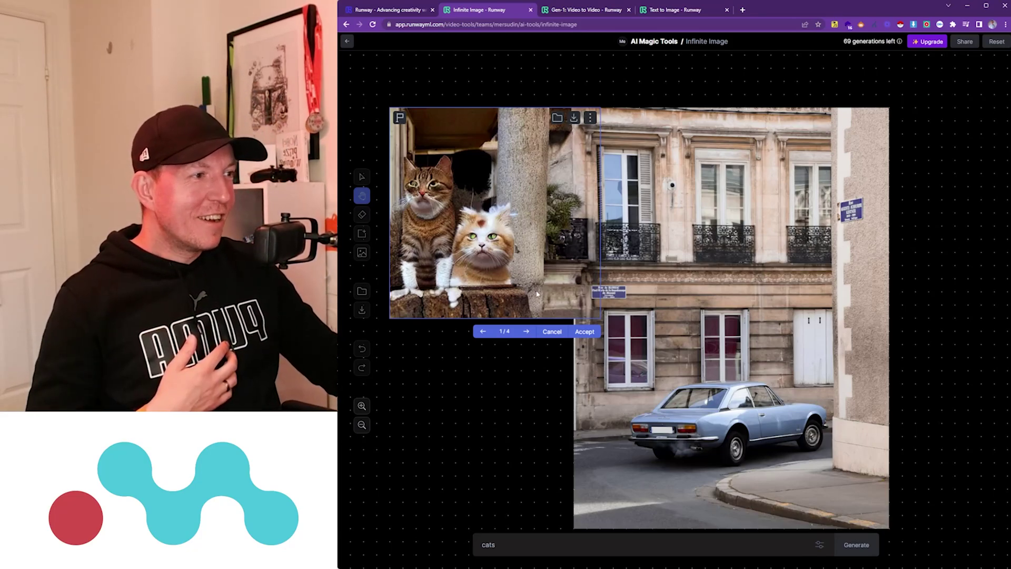
click(590, 331)
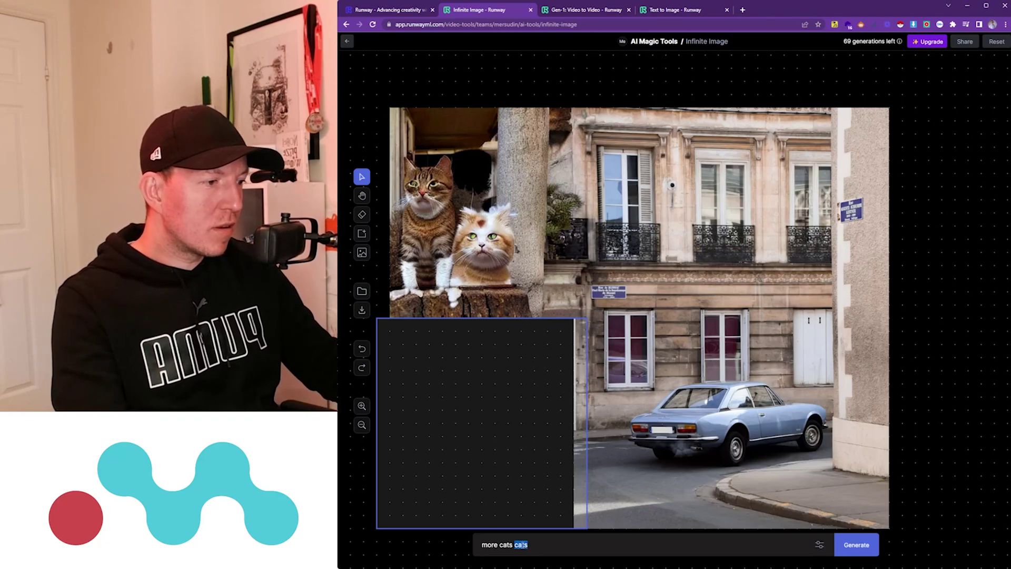
click(859, 546)
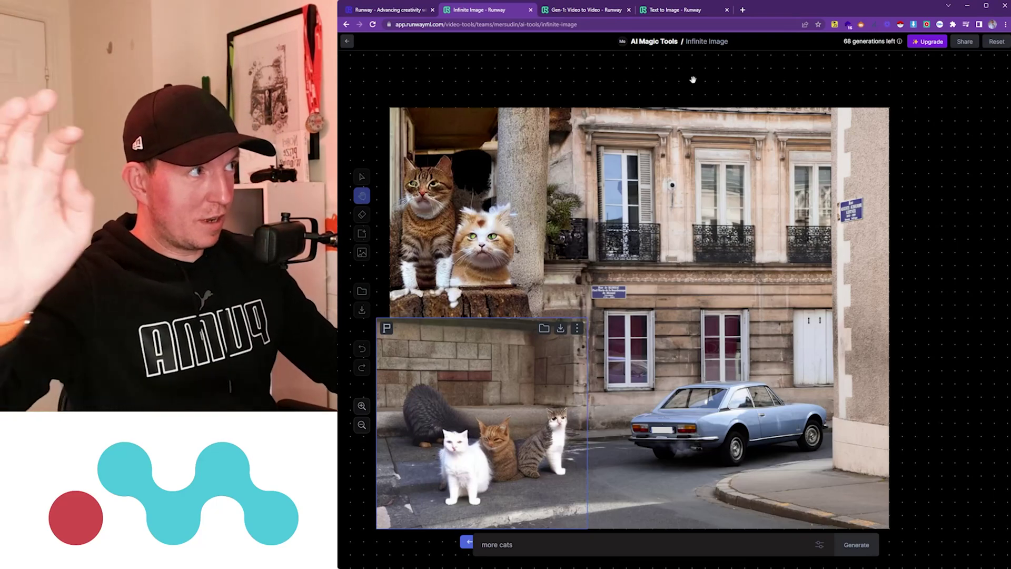
Return to the dashboard and look through the audio and subtitle tools and the video editing tools.
click(648, 45)
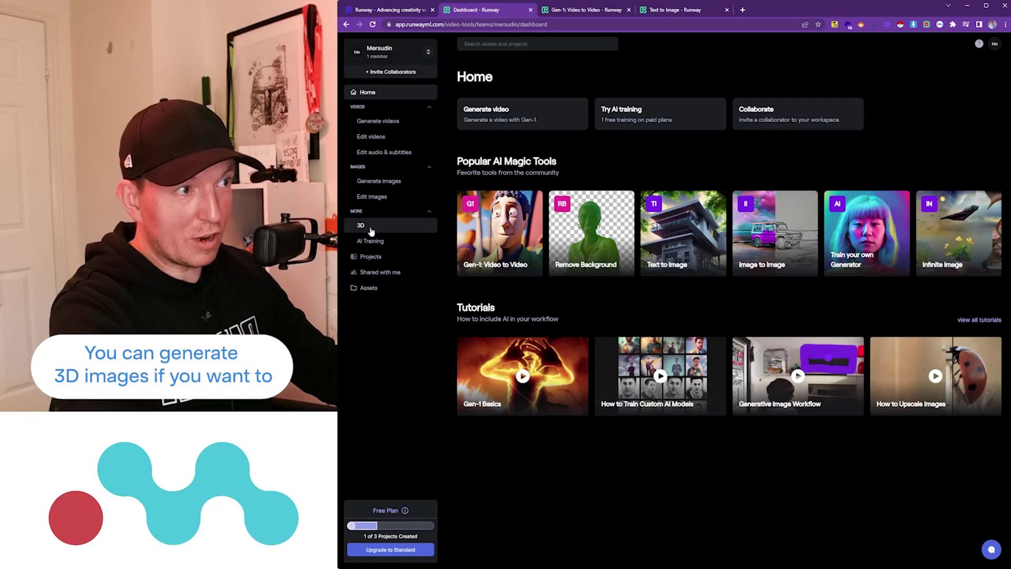
click(386, 152)
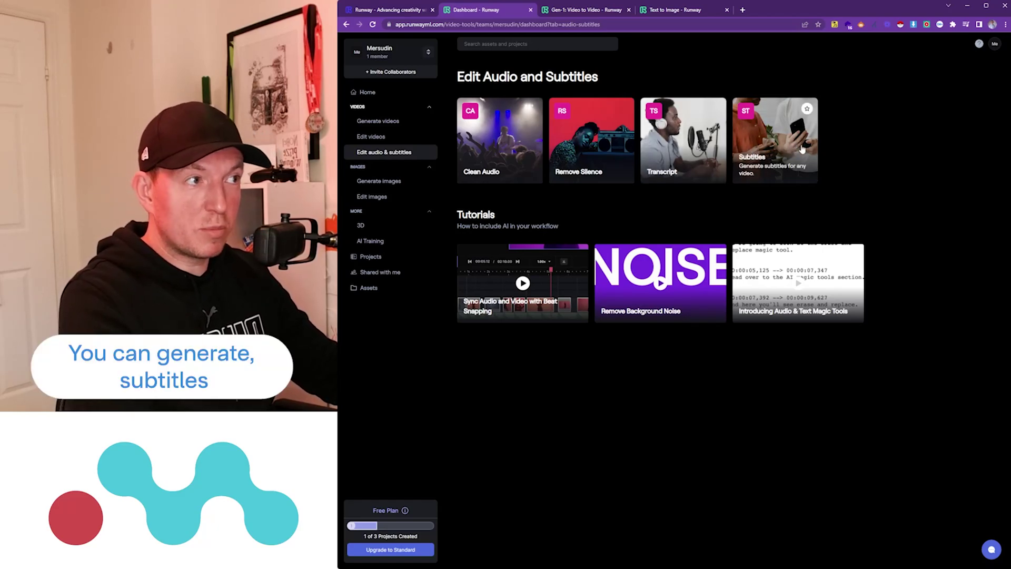
click(368, 136)
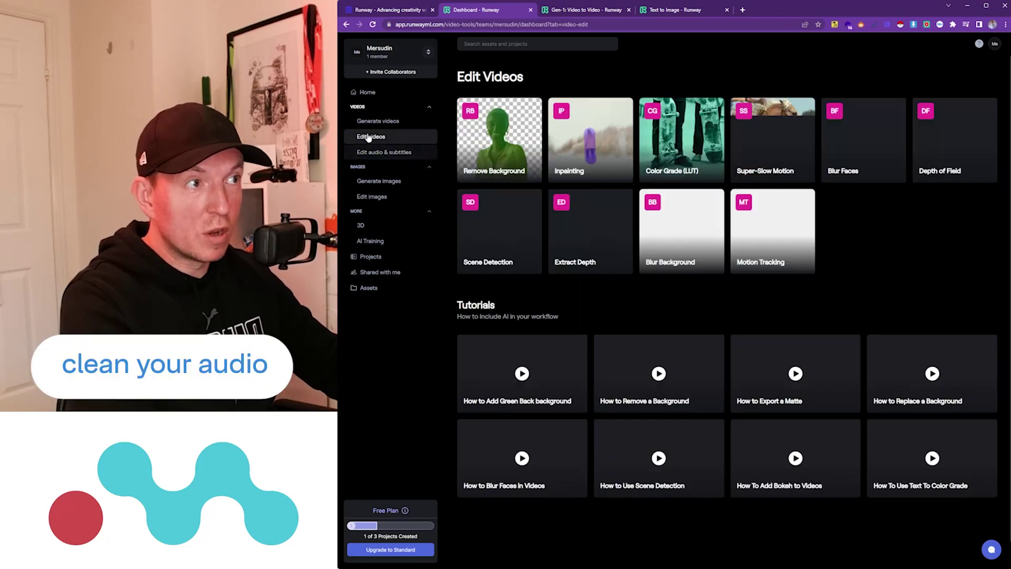
scroll(649, 380, down, 1)
scroll(648, 380, up, 1)
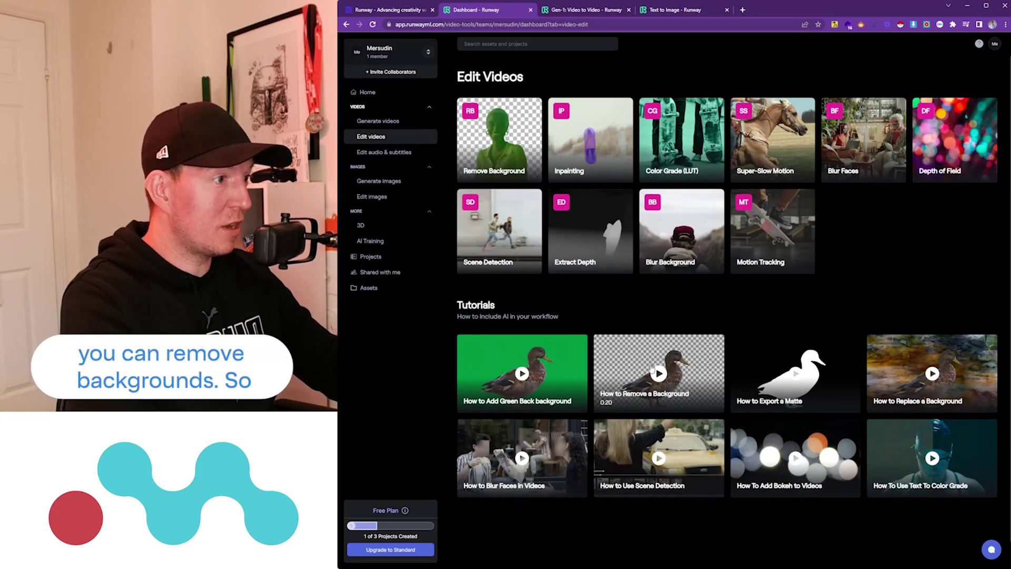
Open the Remove Background tool and add the castle landscape video to the timeline.
click(511, 138)
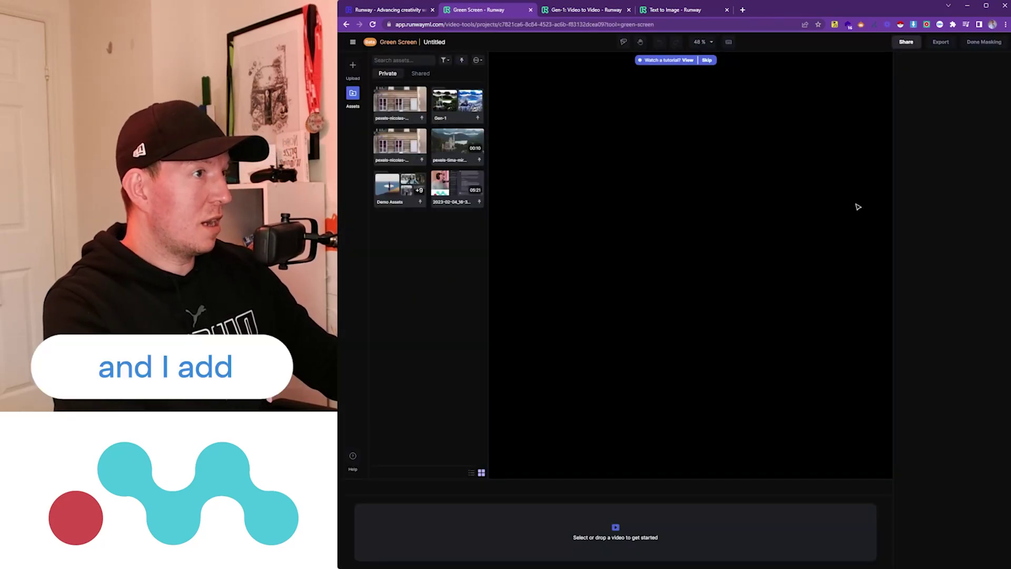
click(456, 143)
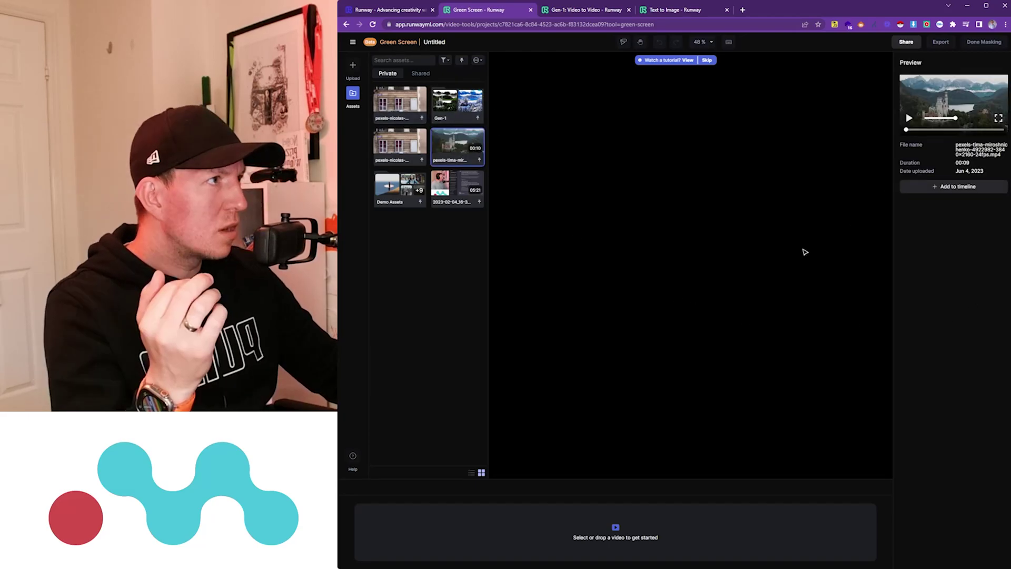
drag(451, 145, 448, 547)
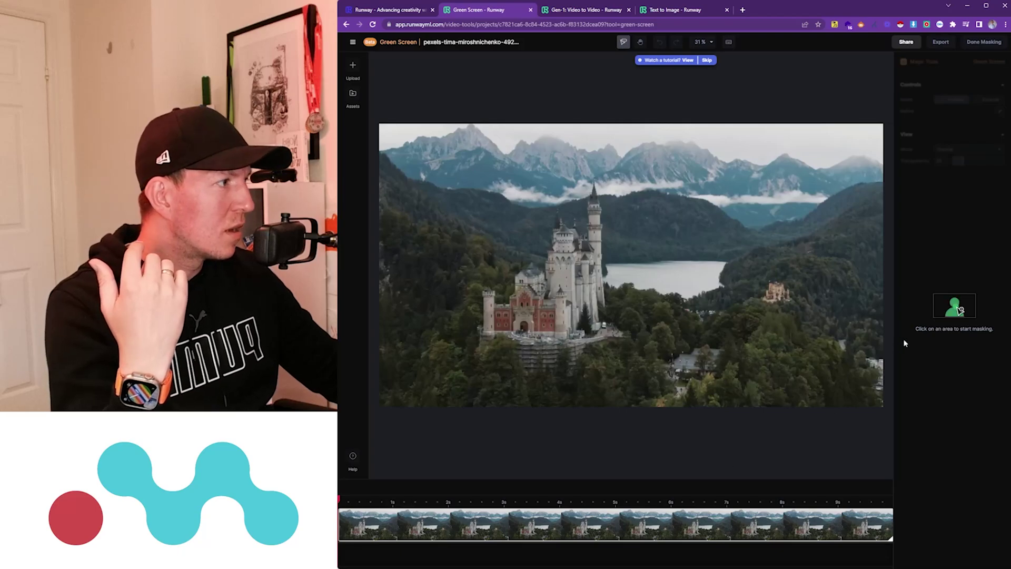
Mask the castle in the first frame by including points on its walls, tall tower tip, base and small turrets.
click(563, 284)
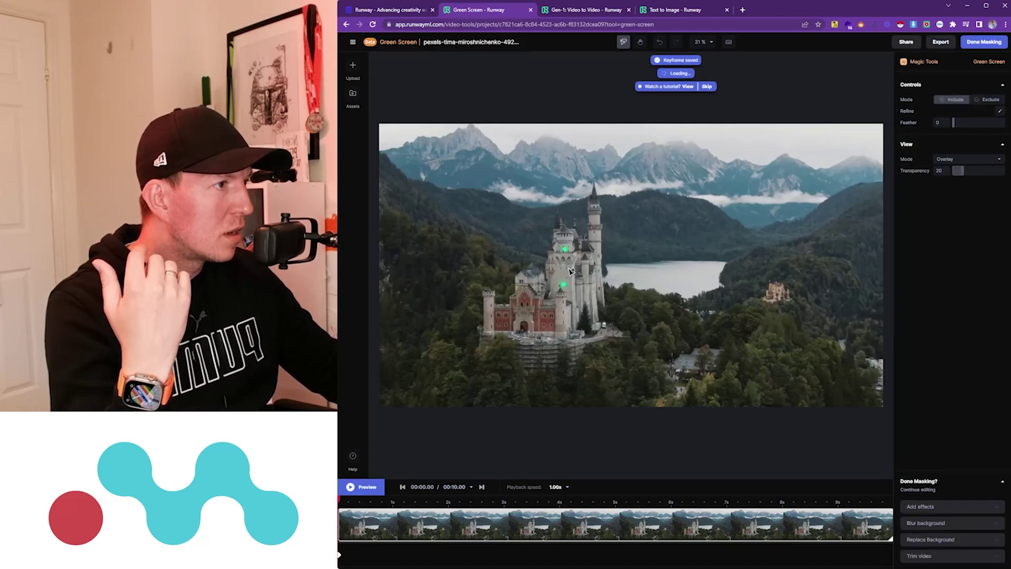
click(567, 268)
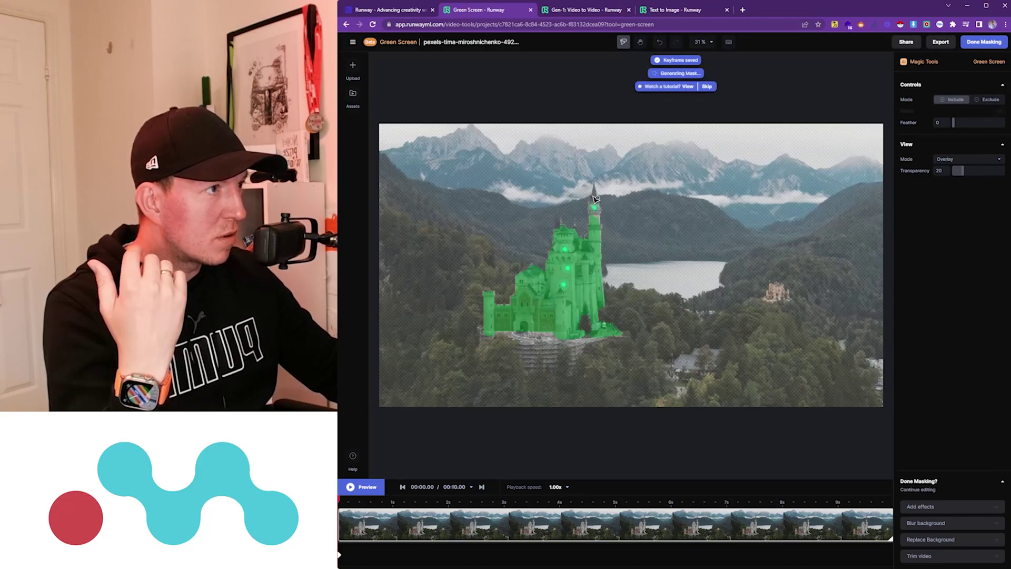
click(592, 196)
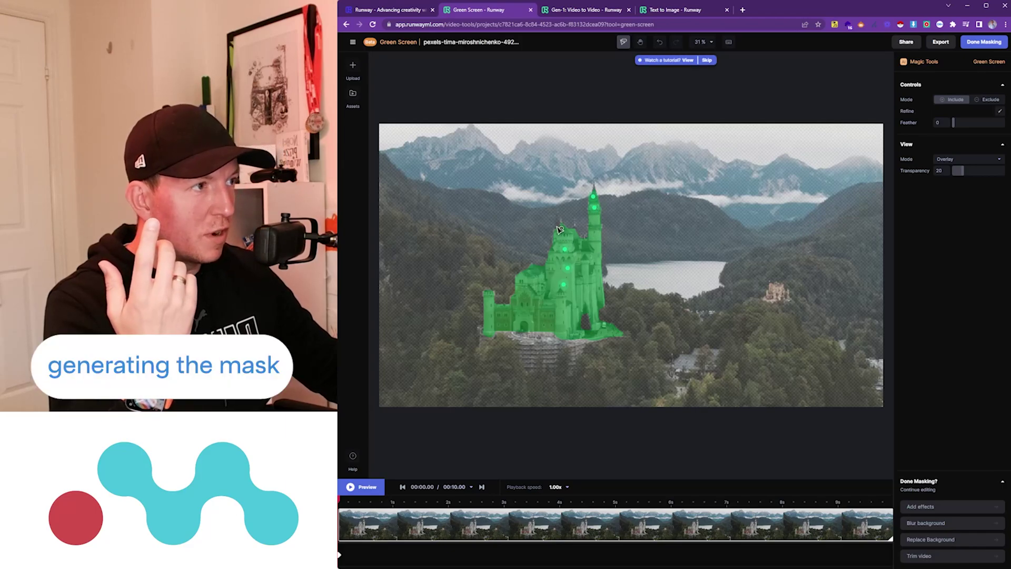
click(583, 333)
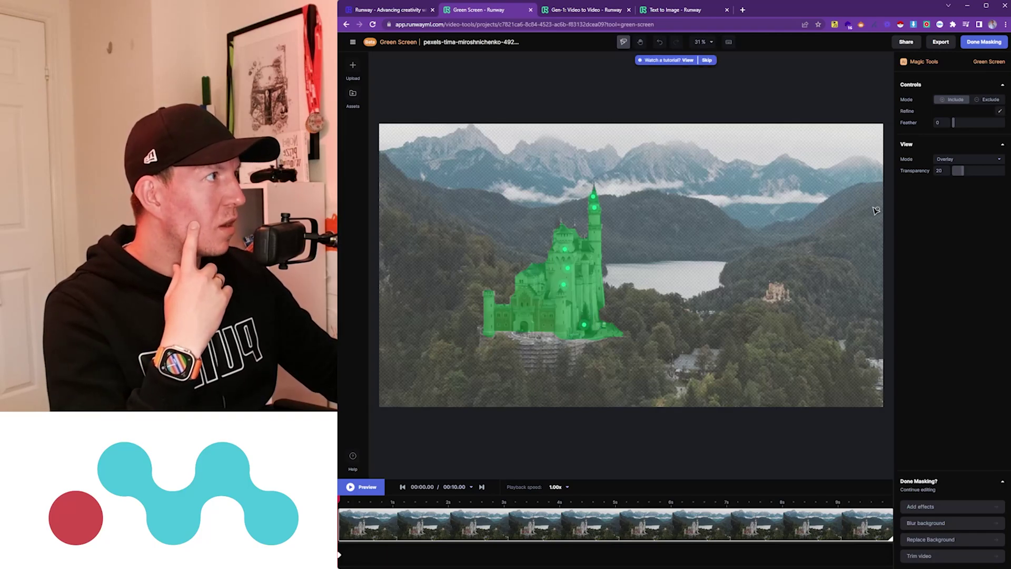
click(561, 223)
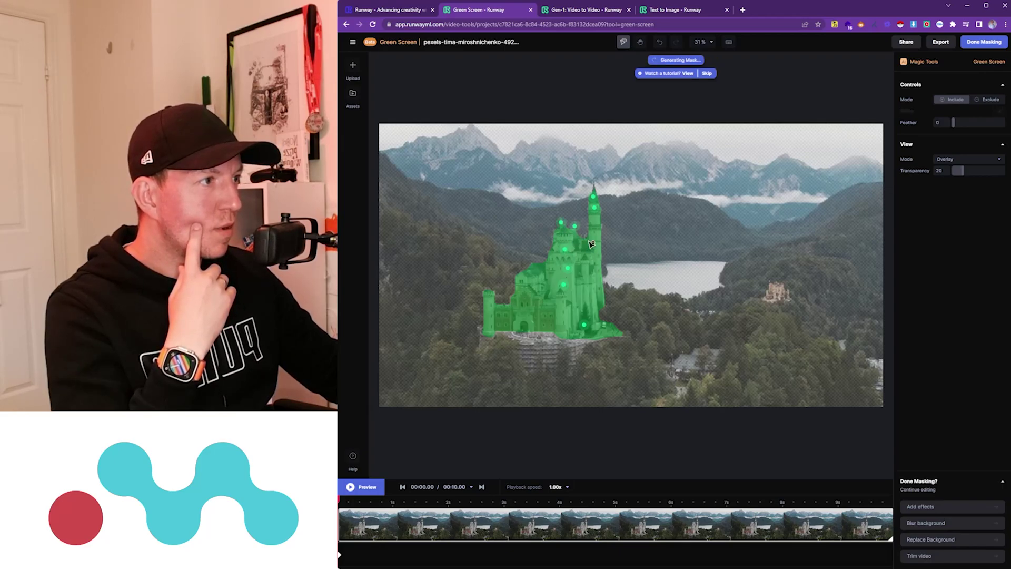